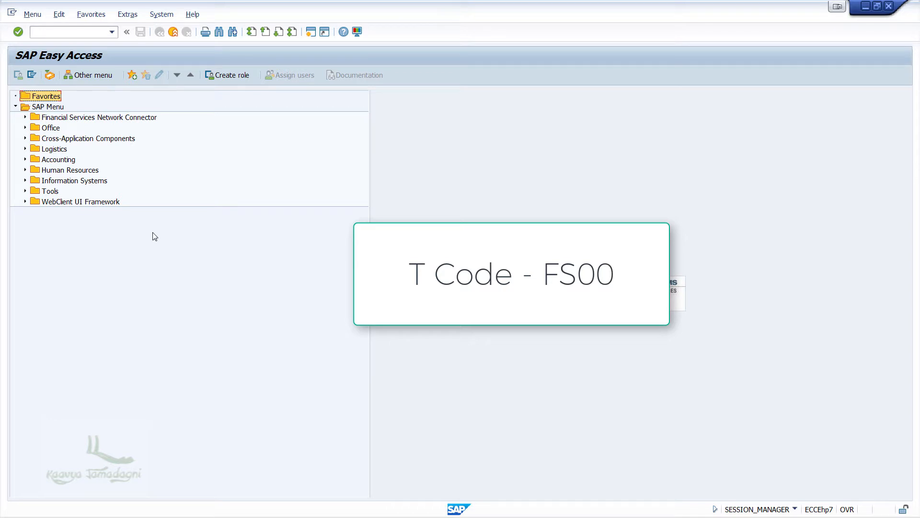
- Open transaction FS00 (Centrally) under Accounting, Financial Accounting, General Ledger, Master Records, G/L Accounts, Individual Processing
{"action": "left_click", "coordinate": [24, 158]}
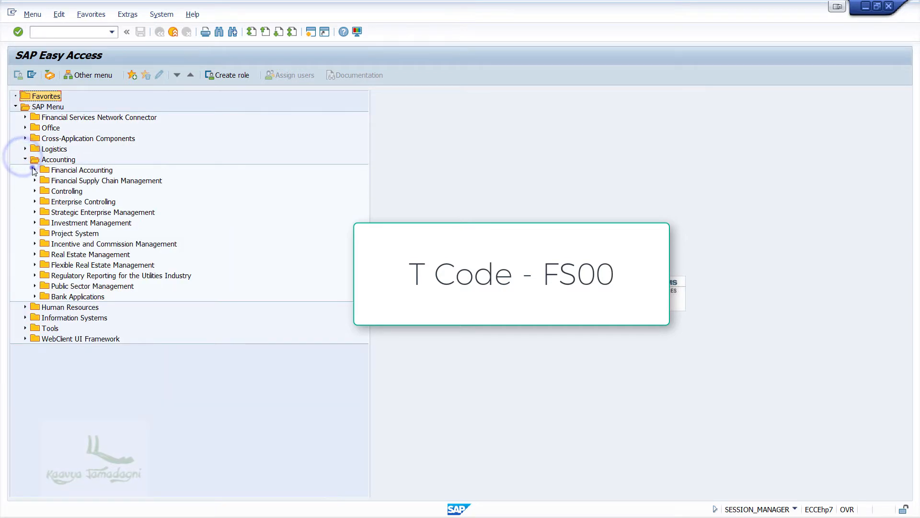
{"action": "left_click", "coordinate": [34, 170]}
{"action": "left_click", "coordinate": [43, 181]}
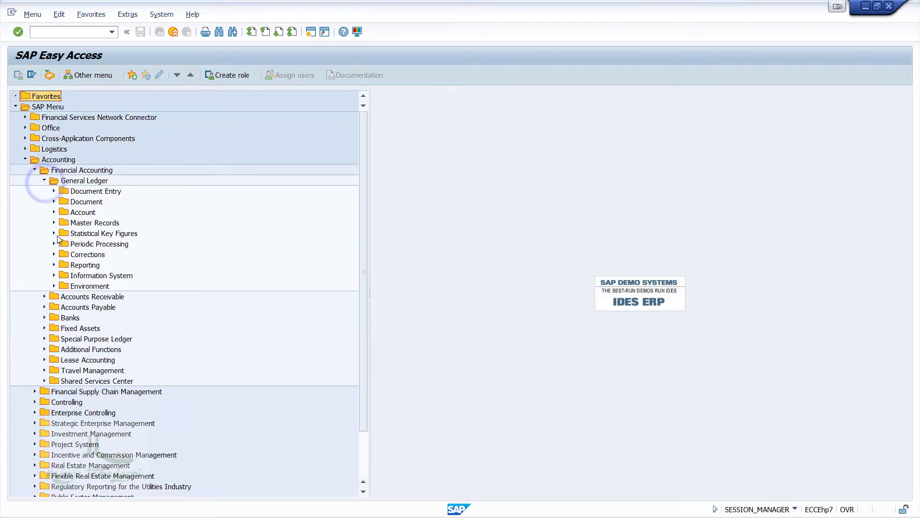
{"action": "left_click", "coordinate": [54, 223]}
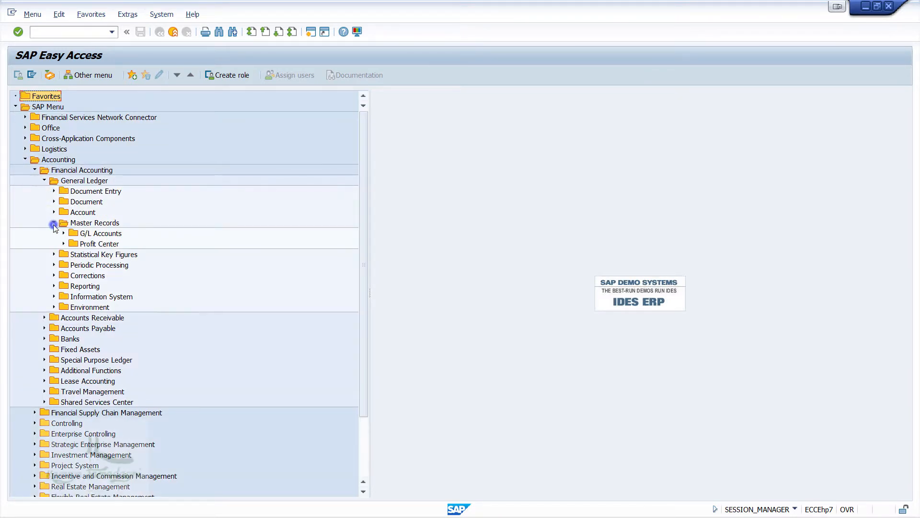
{"action": "left_click", "coordinate": [63, 234]}
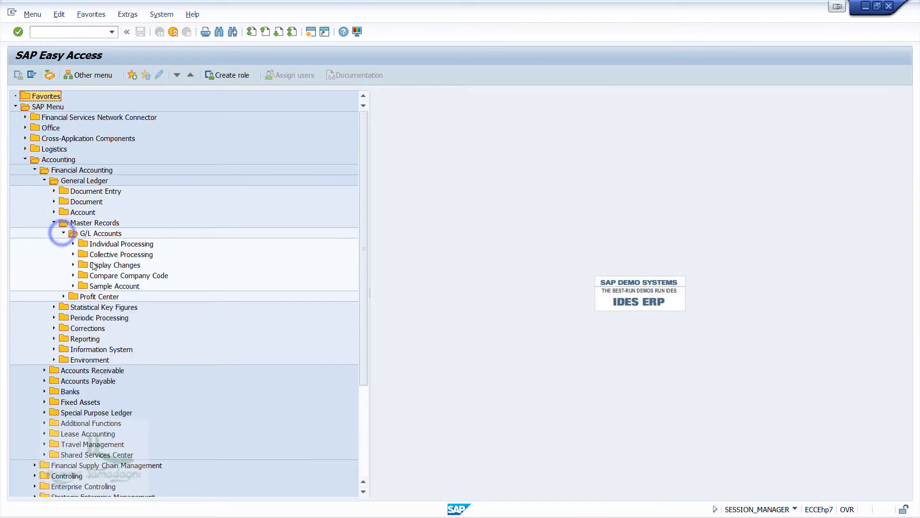
{"action": "left_click", "coordinate": [73, 244]}
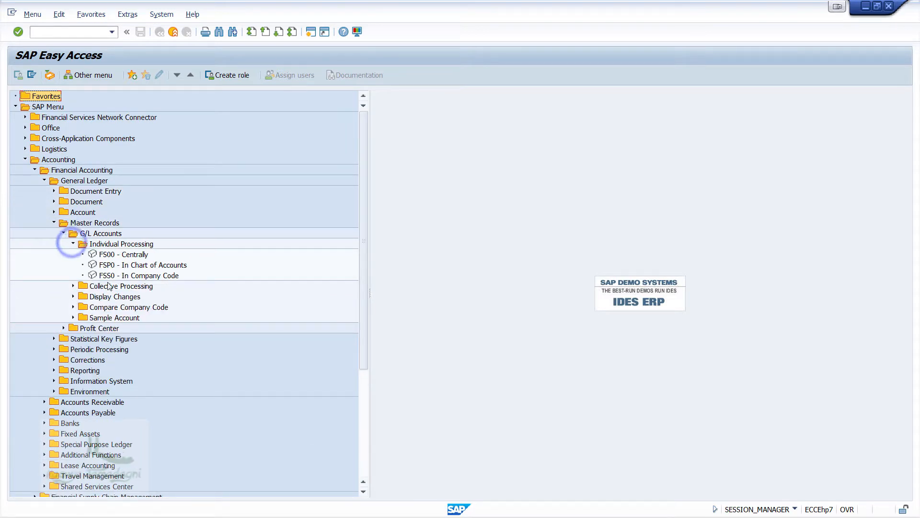
{"action": "double_click", "coordinate": [122, 255]}
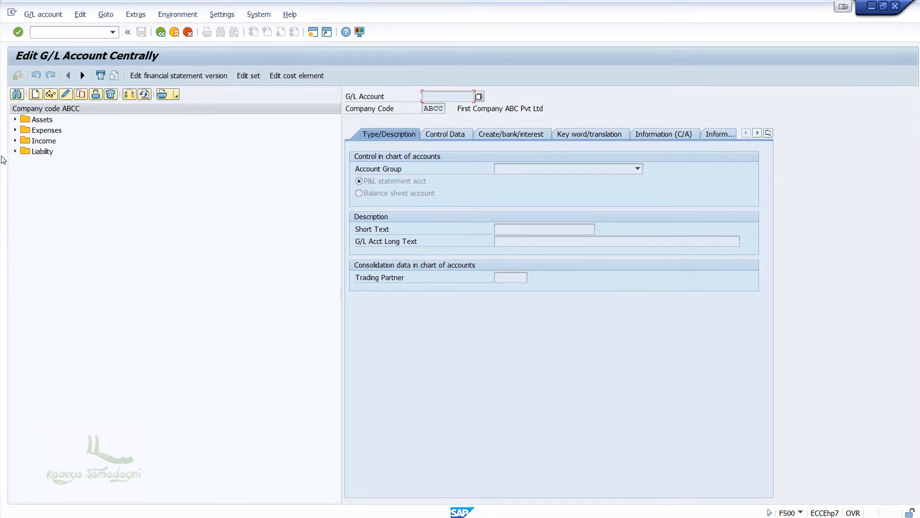
- Copy the Capital Account from the Liability group to new G/L account 10001 in company code ABCC
{"action": "left_click", "coordinate": [15, 151]}
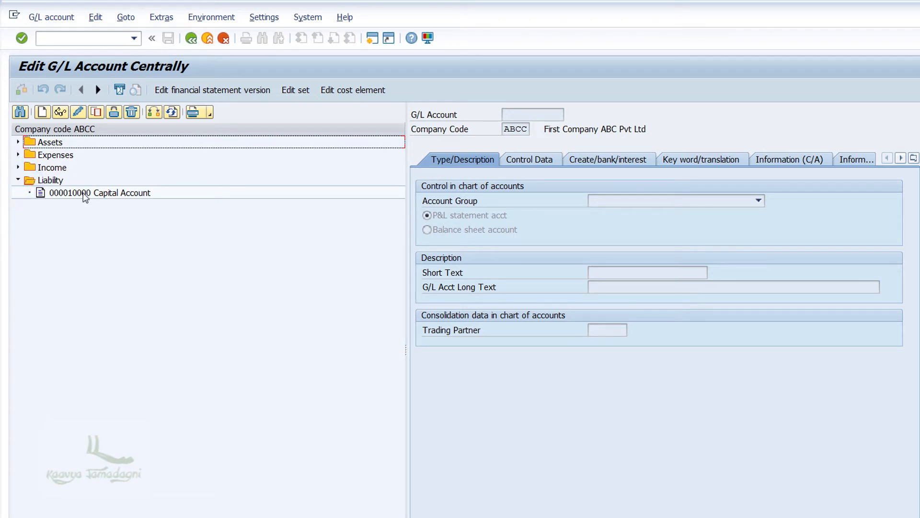
{"action": "right_click", "coordinate": [82, 192]}
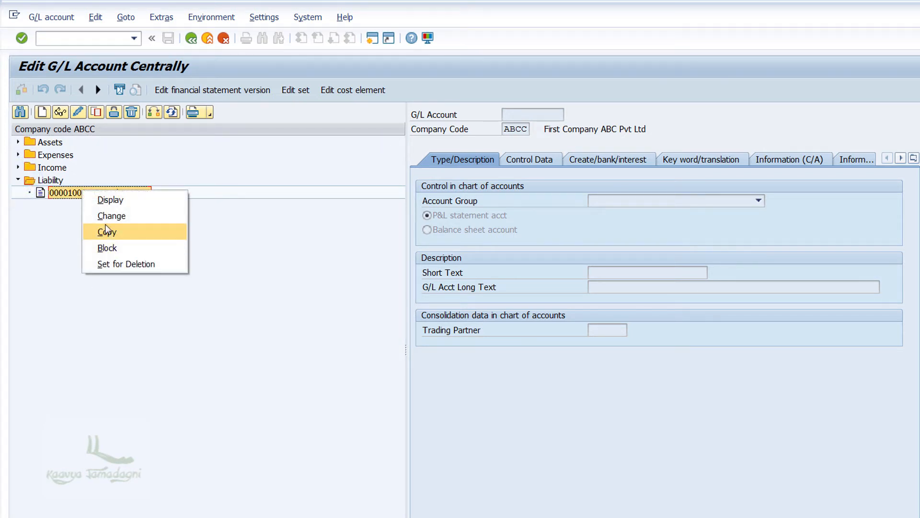
{"action": "left_click", "coordinate": [106, 230]}
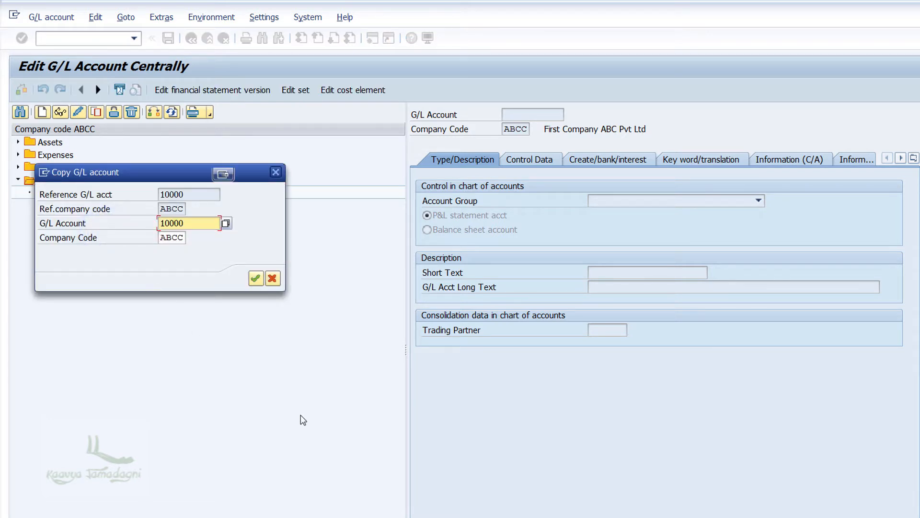
{"action": "left_click_drag", "start_coordinate": [186, 180], "coordinate": [242, 271]}
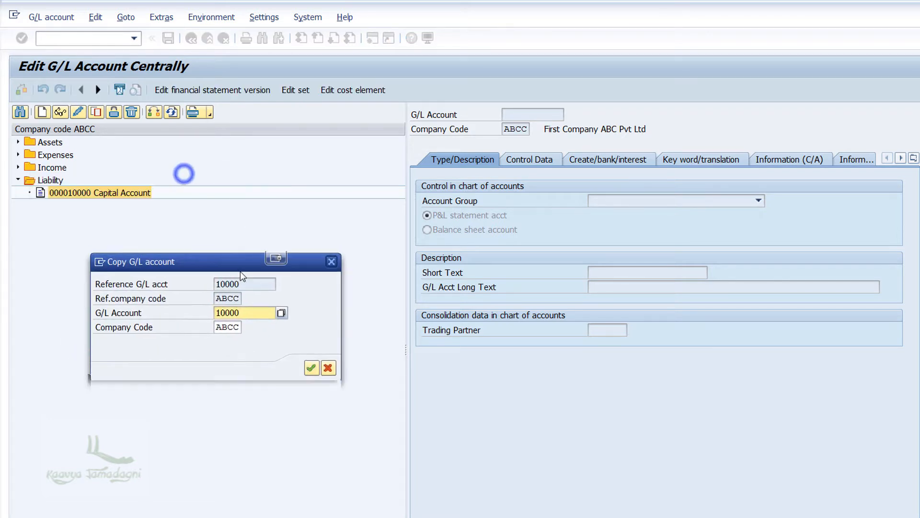
{"action": "left_click", "coordinate": [261, 312]}
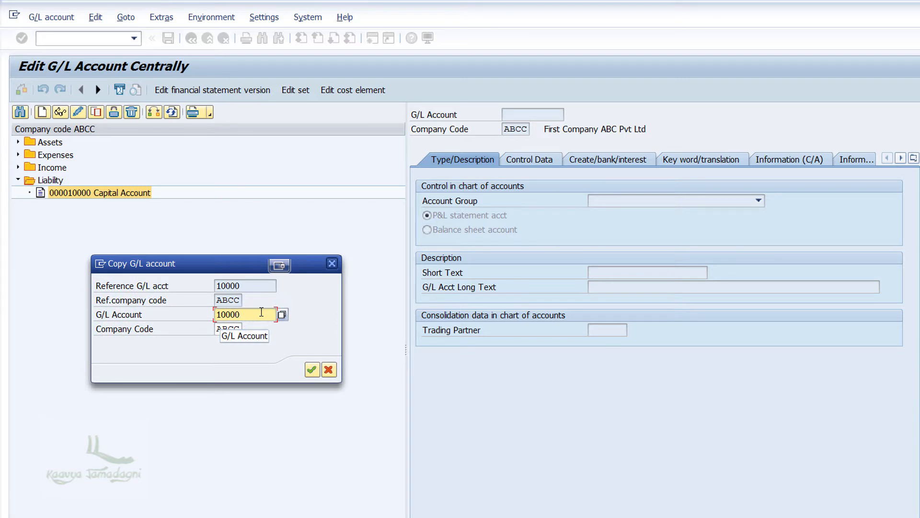
{"action": "key", "text": "BackSpace"}
{"action": "type", "text": "1"}
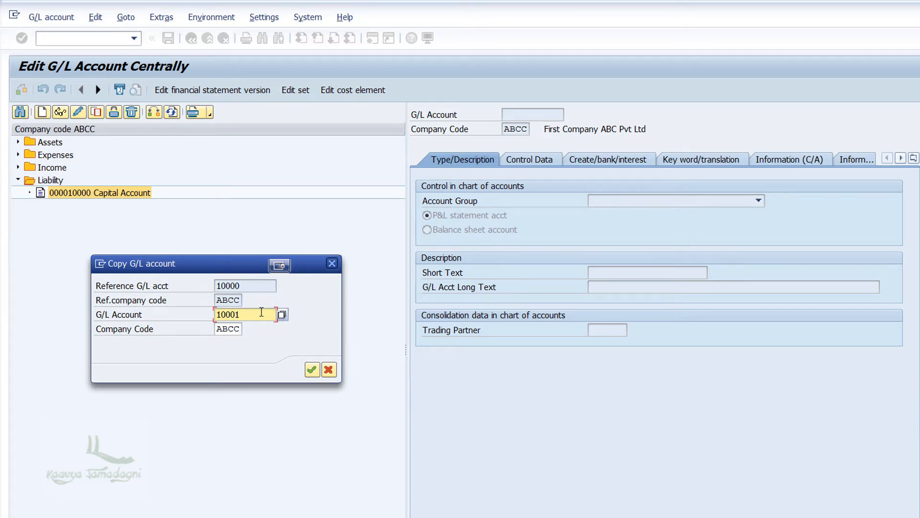
{"action": "left_click", "coordinate": [310, 372]}
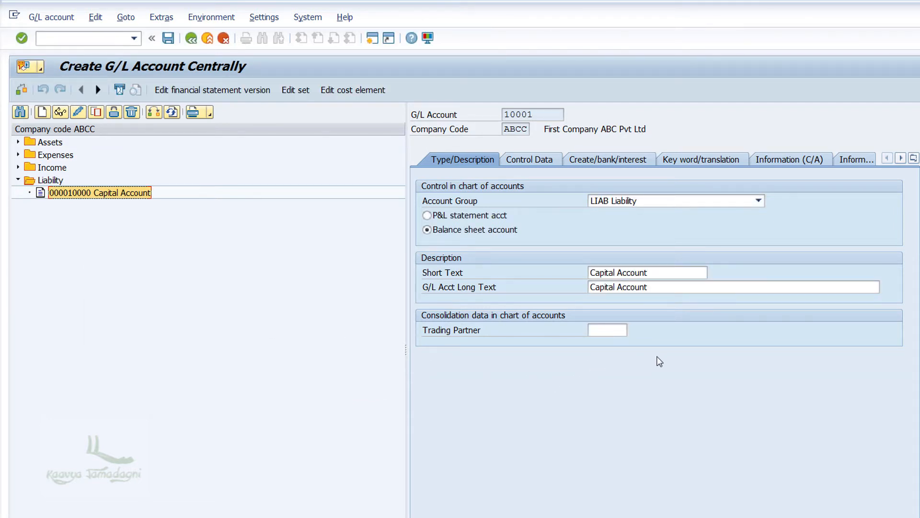
- Set the new account's short text to "Prov for Salary Acc" and its long text to "Provisions for Salary Account"
{"action": "triple_click", "coordinate": [674, 274]}
{"action": "type", "text": "Prov for Salary Acco"}
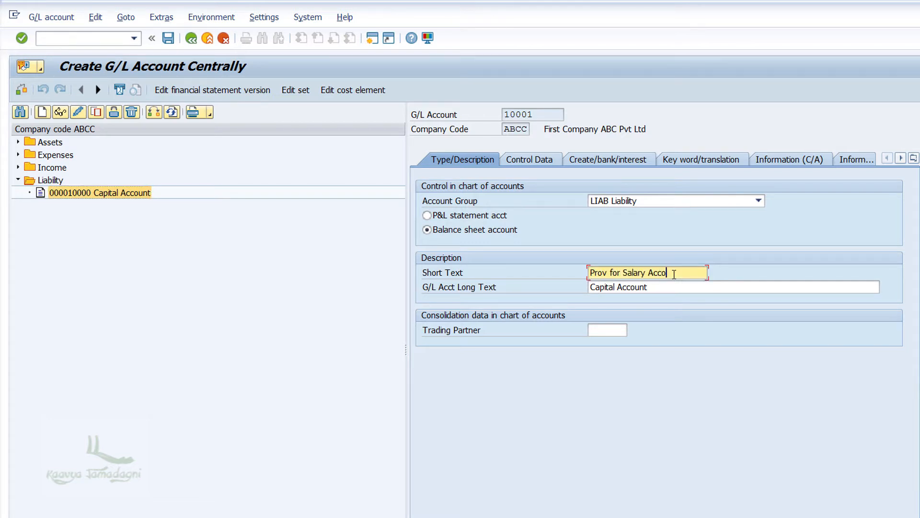
{"action": "key", "text": "Tab"}
{"action": "type", "text": "Provisions for Salary Account"}
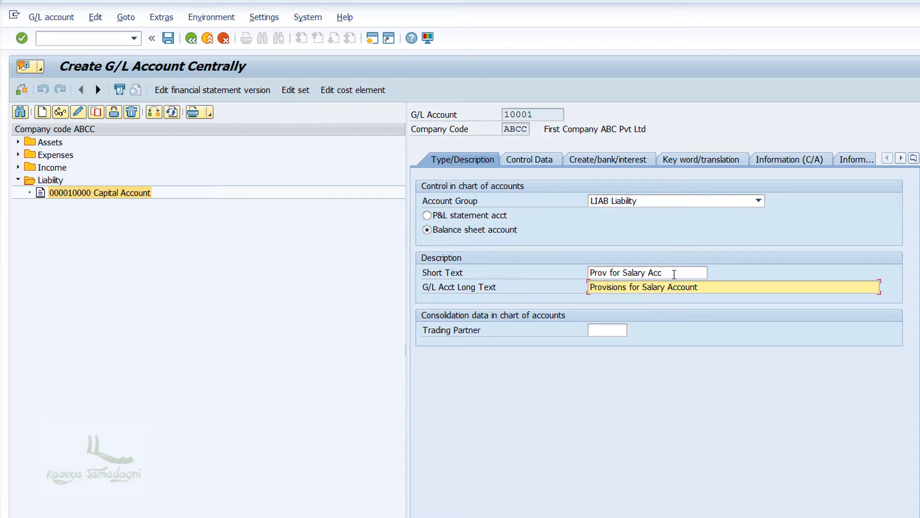
- Disable only balances in local currency, enable open item management, review the field status group, and save the account
{"action": "left_click", "coordinate": [534, 162]}
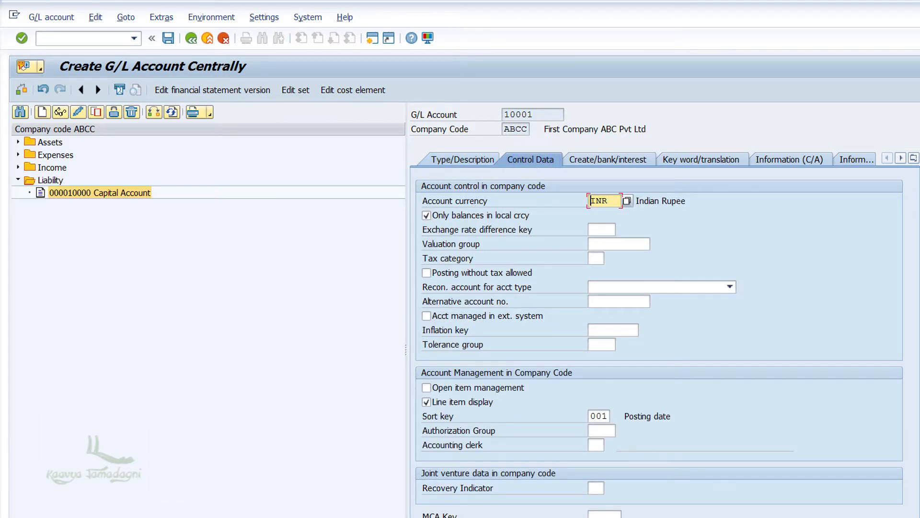
{"action": "key", "text": "Return"}
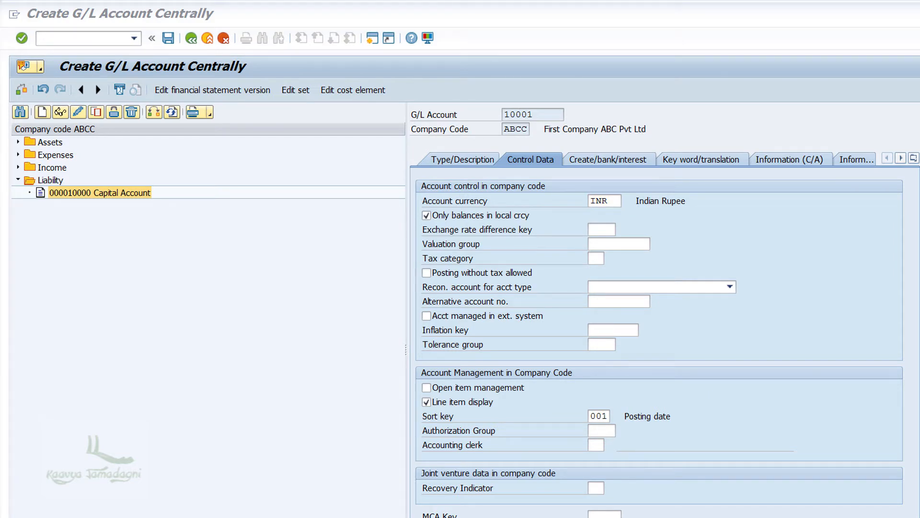
{"action": "left_click", "coordinate": [481, 218]}
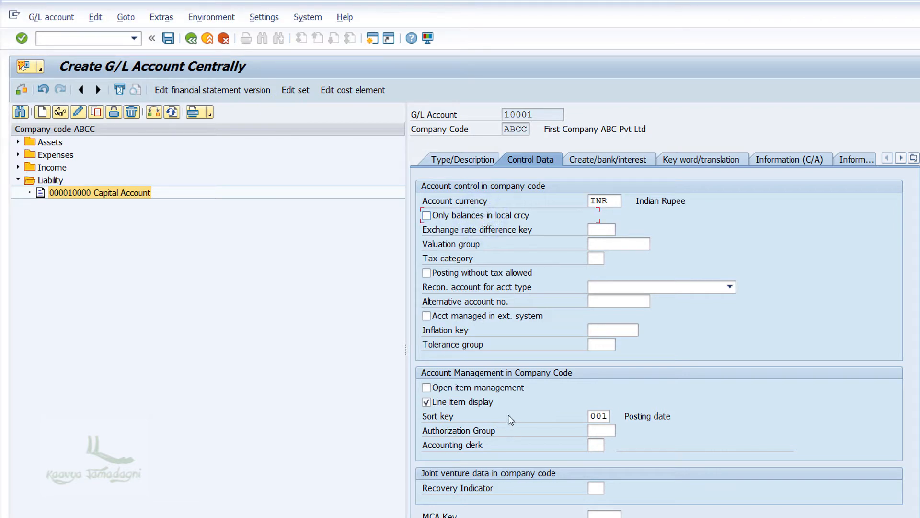
{"action": "left_click", "coordinate": [492, 387]}
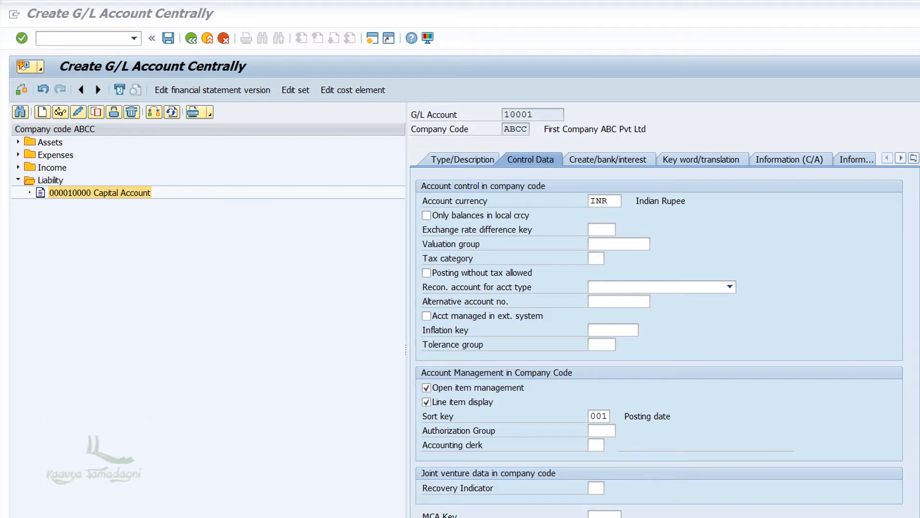
{"action": "left_click", "coordinate": [615, 159]}
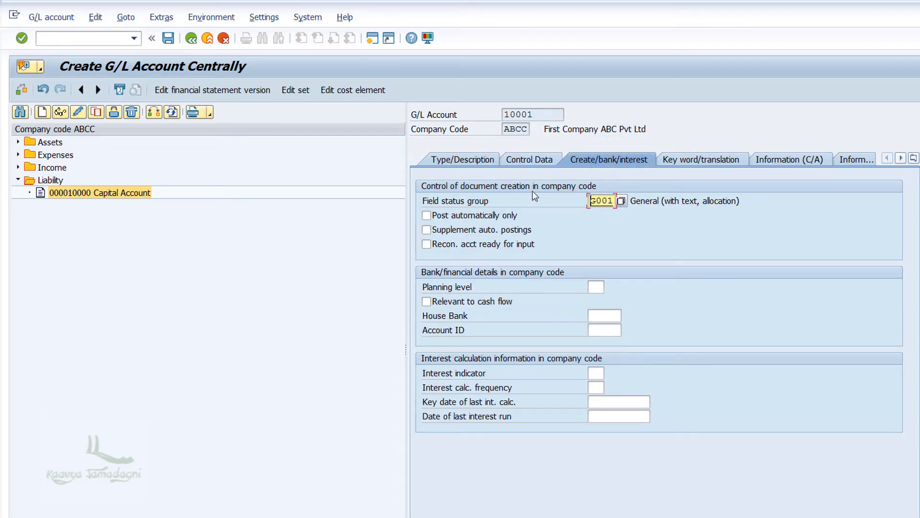
{"action": "left_click", "coordinate": [168, 38]}
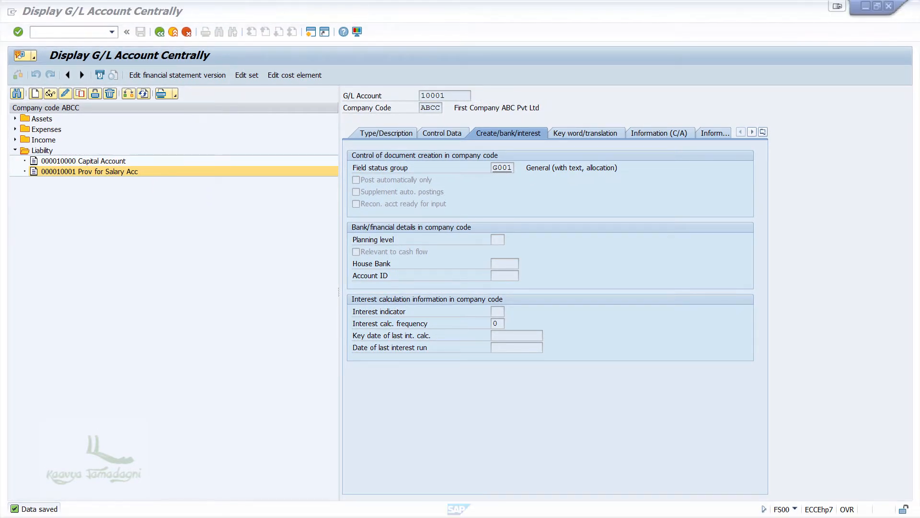
- Switch to transaction OBA7 for maintaining document types by entering /noba7
{"action": "left_click", "coordinate": [50, 33]}
{"action": "type", "text": "/n"}
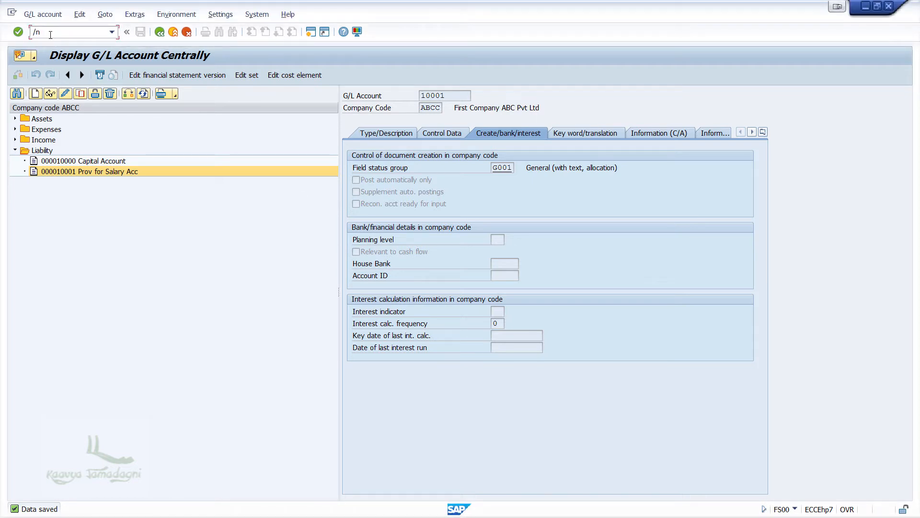
{"action": "type", "text": "oba7"}
{"action": "key", "text": "Return"}
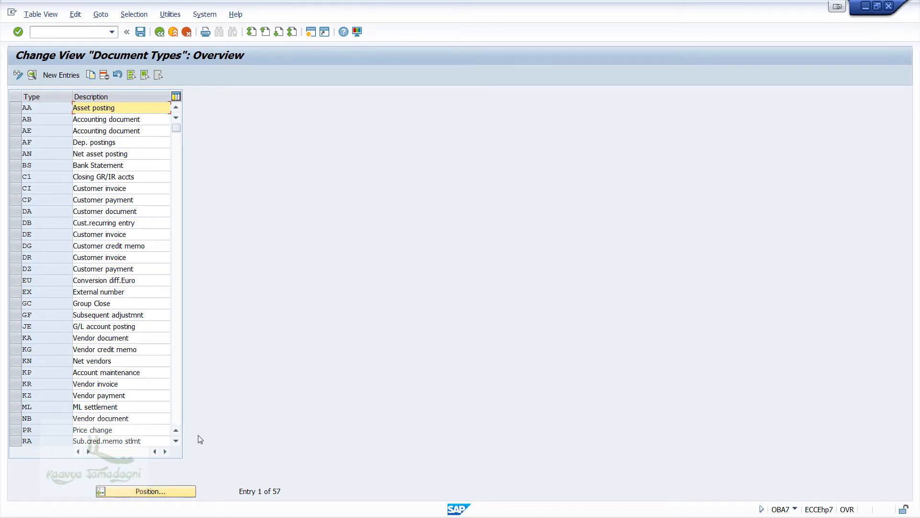
- Find document type KZ (Vendor payment) in the document types list and open its details
{"action": "left_click", "coordinate": [169, 492]}
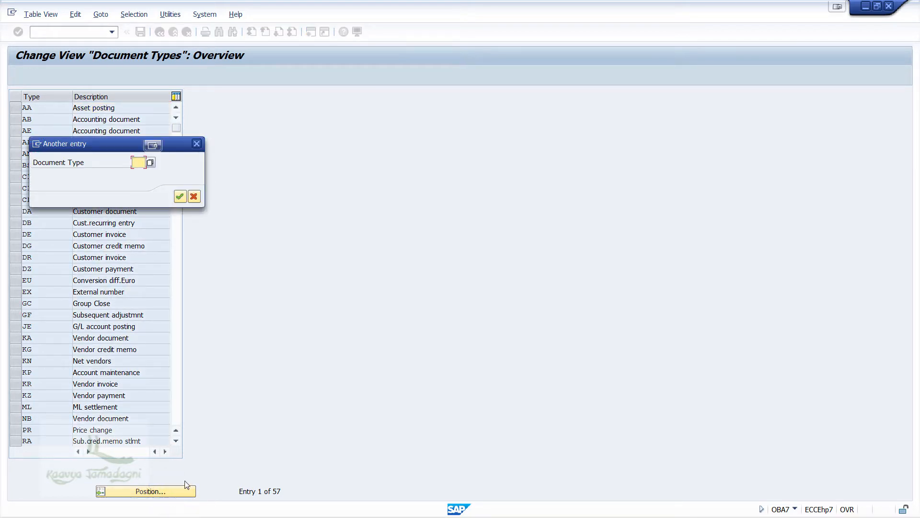
{"action": "type", "text": "KZ"}
{"action": "left_click", "coordinate": [179, 198]}
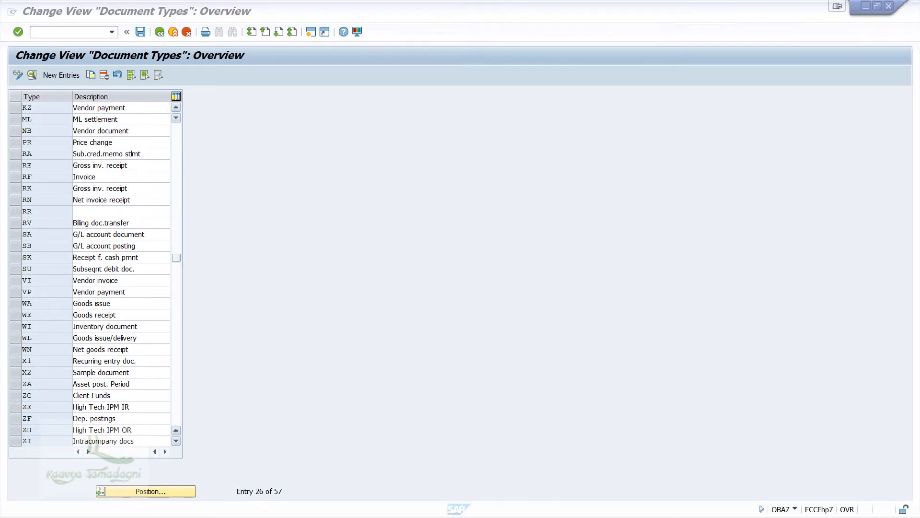
{"action": "double_click", "coordinate": [138, 107]}
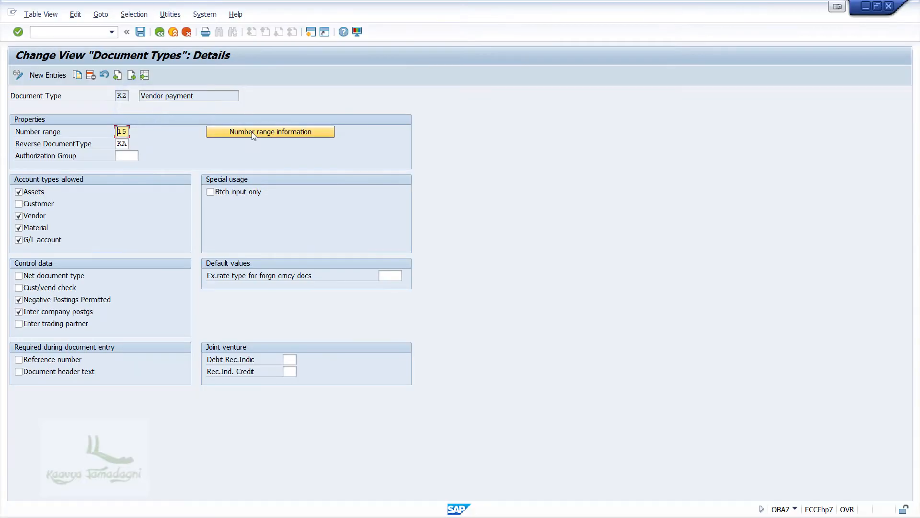
- Open the accounting document number range intervals for changing from the KZ details and insert a new interval row
{"action": "left_click", "coordinate": [254, 131]}
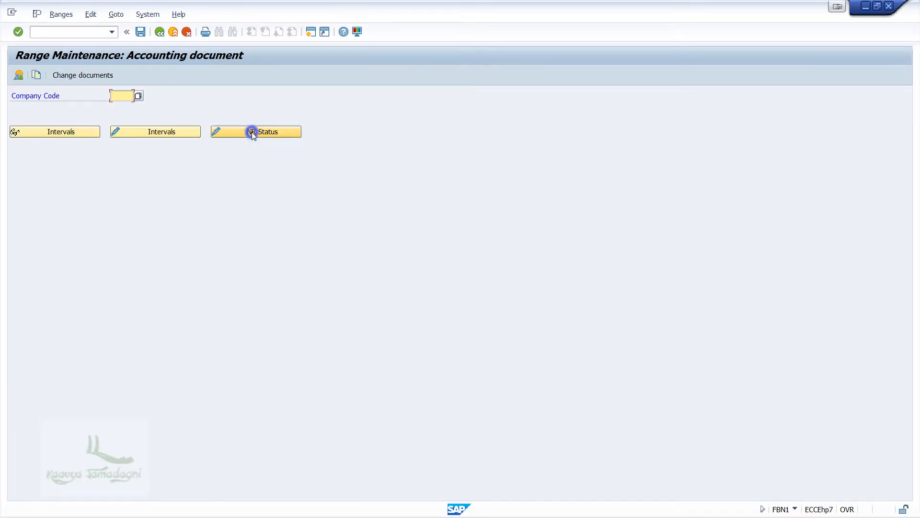
{"action": "left_click", "coordinate": [168, 134]}
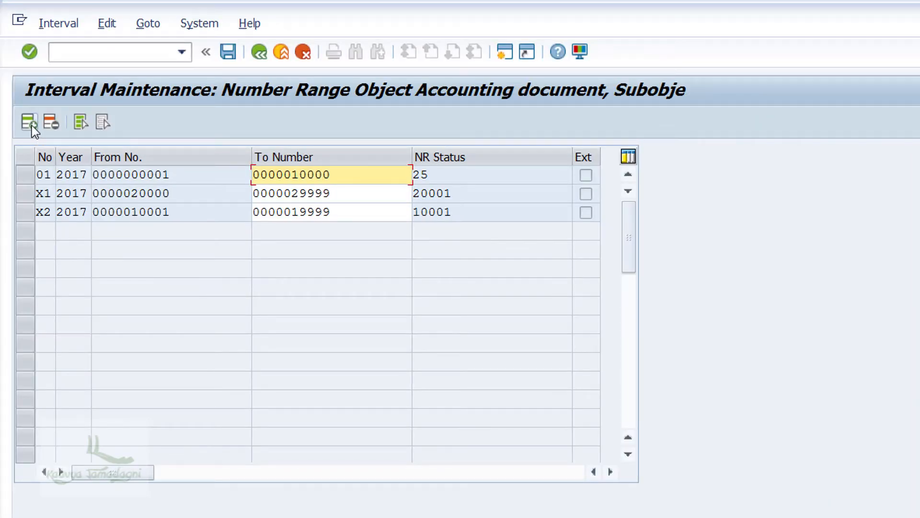
{"action": "left_click", "coordinate": [19, 77]}
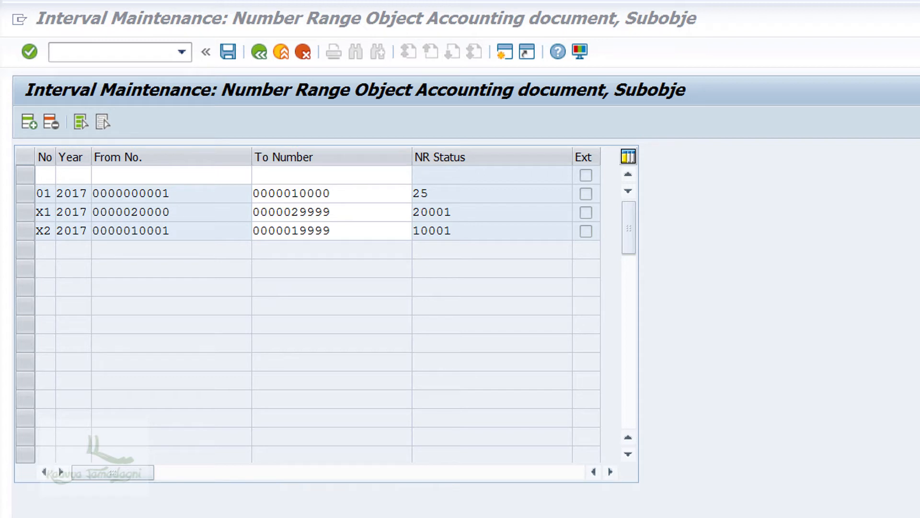
- Define number range 15 for year 2017 from 30000 to 39999, save it, and accept the transport notice
{"action": "left_click", "coordinate": [40, 170]}
{"action": "type", "text": "1"}
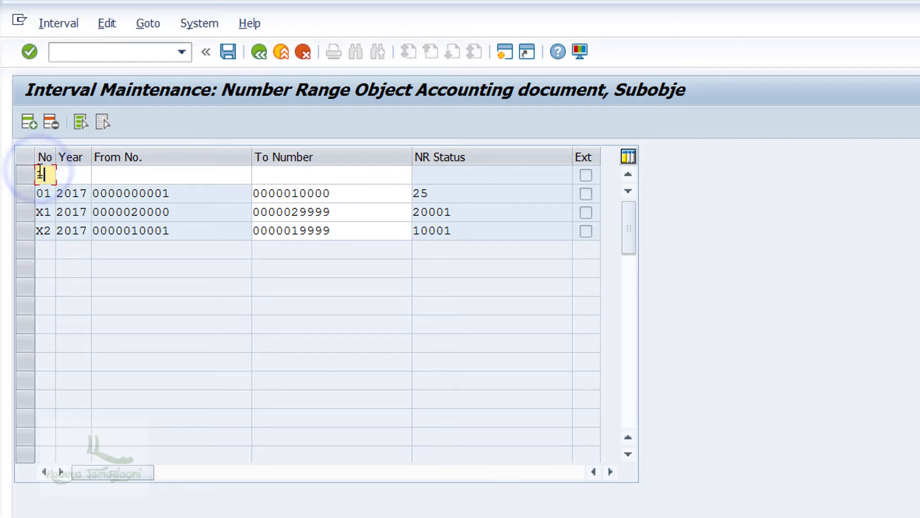
{"action": "type", "text": "5 2017 "}
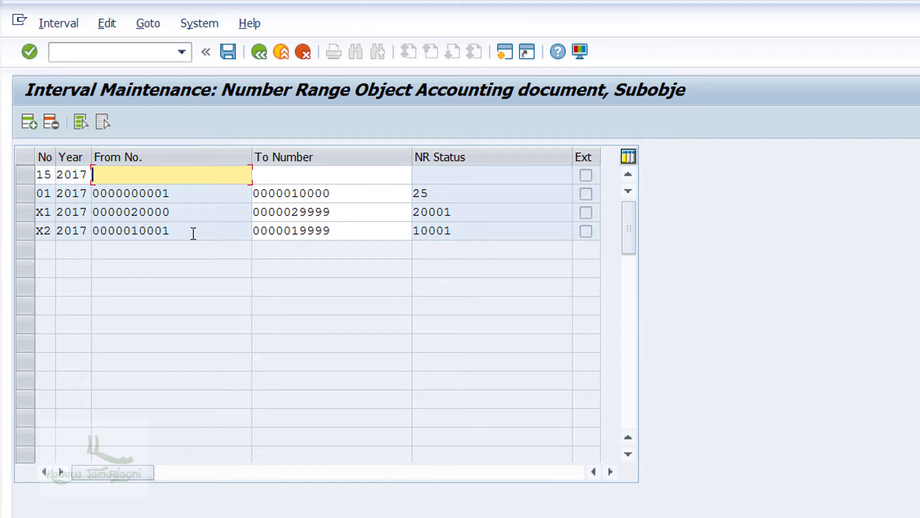
{"action": "type", "text": "30000"}
{"action": "key", "text": "Tab"}
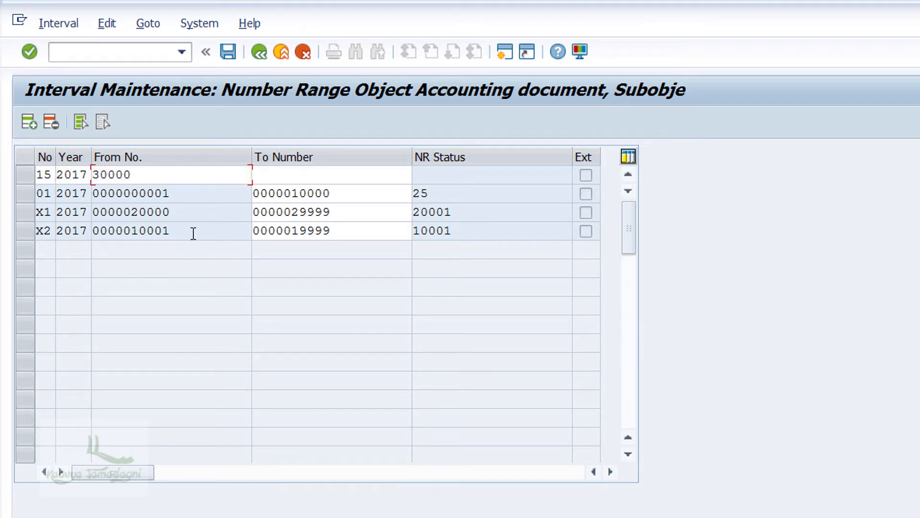
{"action": "type", "text": "39999"}
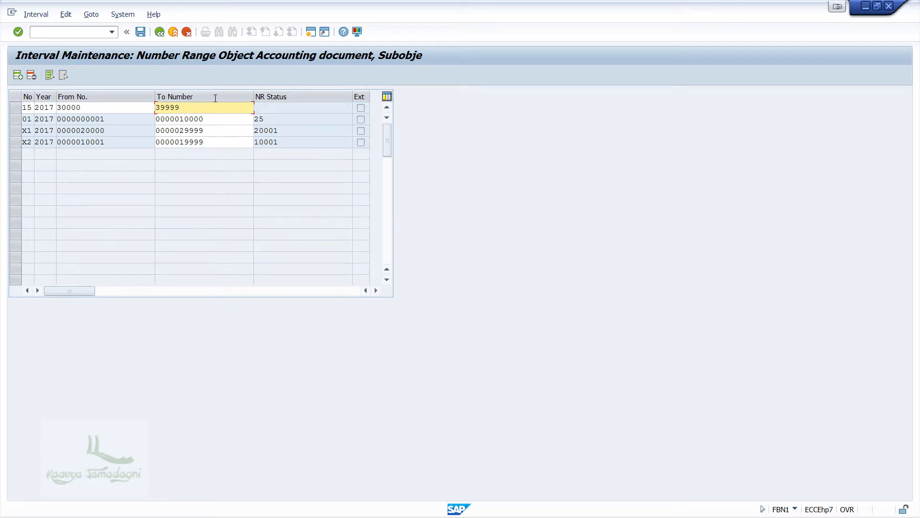
{"action": "left_click", "coordinate": [140, 32]}
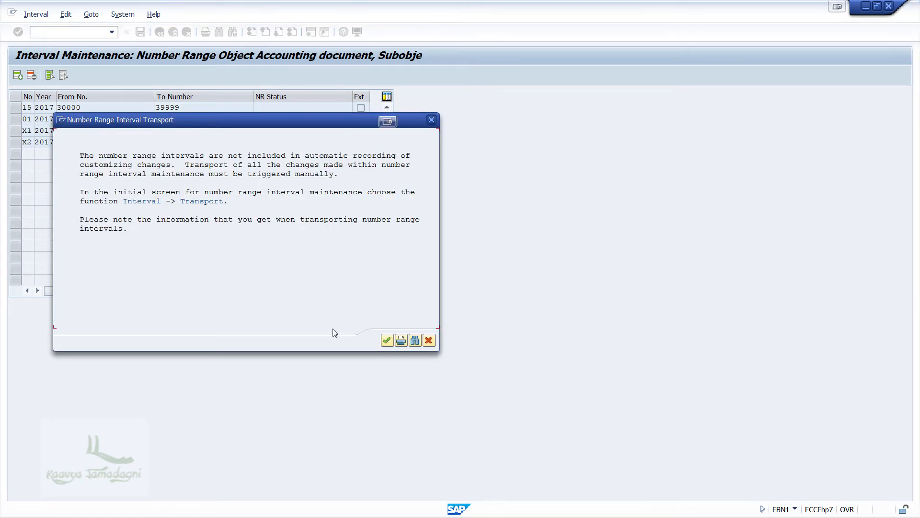
{"action": "left_click", "coordinate": [387, 340]}
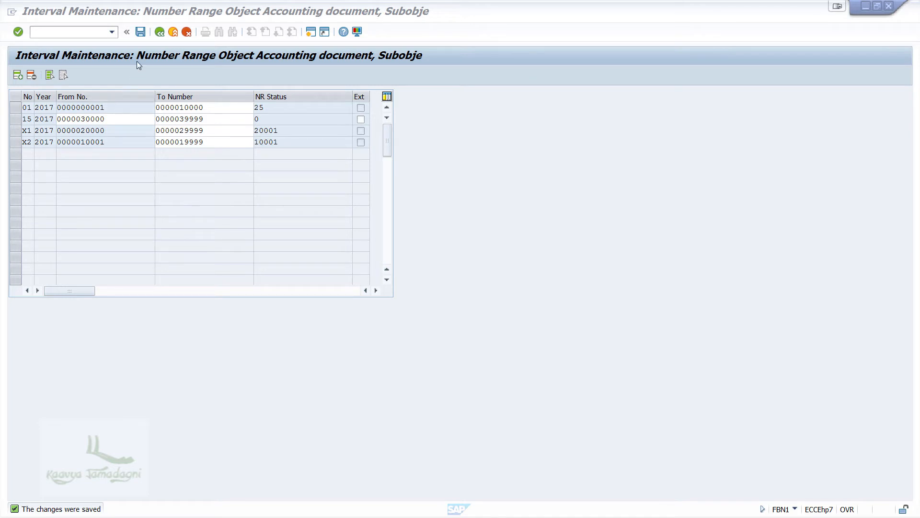
- Leave the number range maintenance and open the SAP Reference IMG from the customizing project screen
{"action": "left_click", "coordinate": [159, 33]}
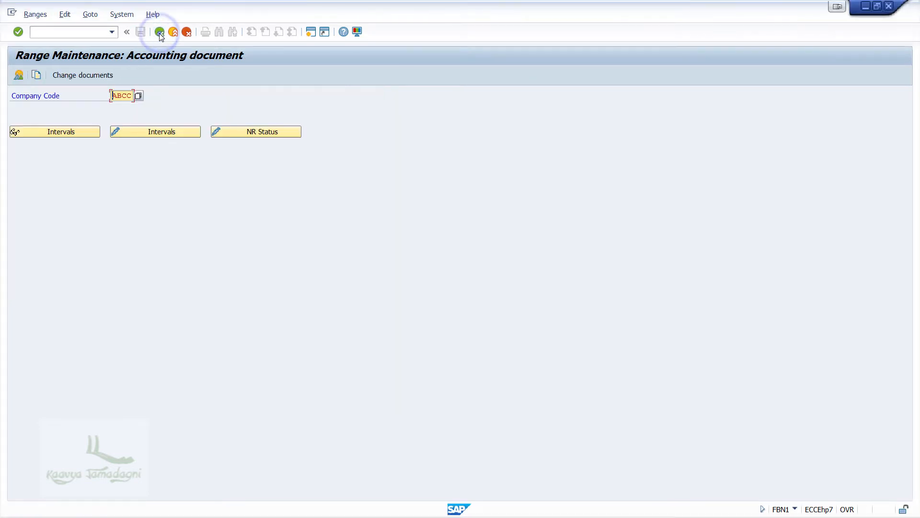
{"action": "left_click", "coordinate": [159, 32]}
{"action": "left_click", "coordinate": [159, 32]}
{"action": "left_click", "coordinate": [159, 32]}
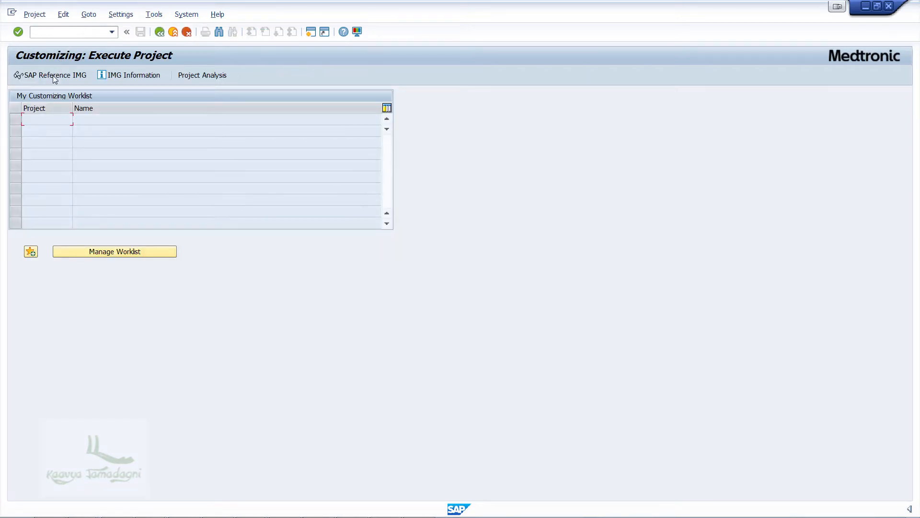
{"action": "left_click", "coordinate": [53, 76]}
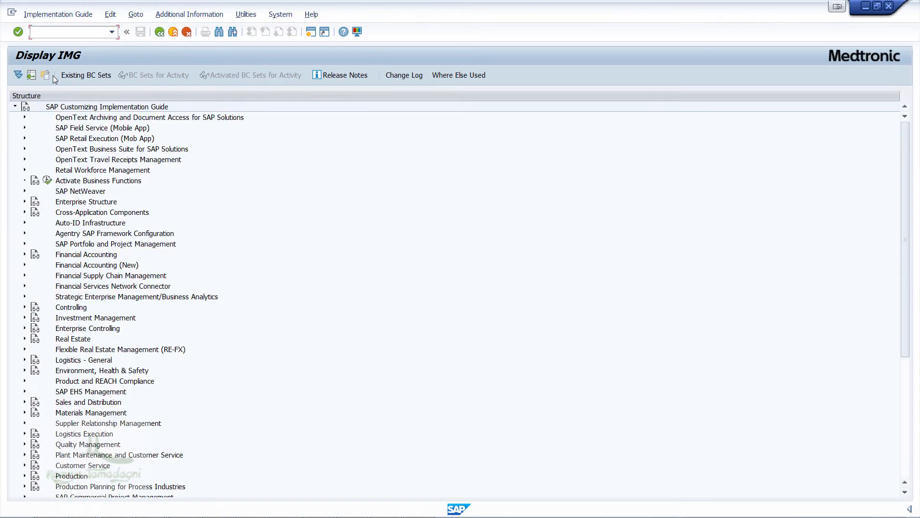
- Open Define Tolerance Groups for G/L Accounts under Financial Accounting > General Ledger Accounting > Business Transactions > Open Item Clearing > Clearing Differences
{"action": "left_click", "coordinate": [25, 255]}
{"action": "left_click", "coordinate": [34, 275]}
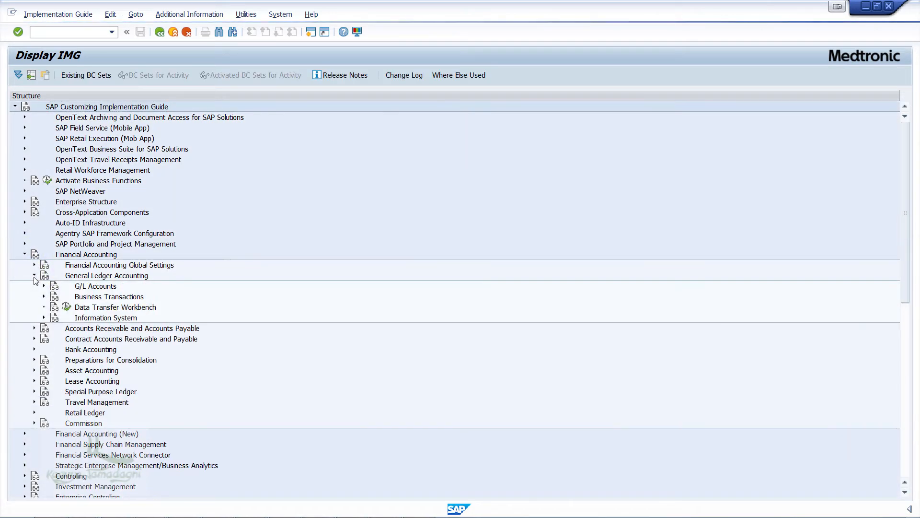
{"action": "left_click", "coordinate": [43, 296]}
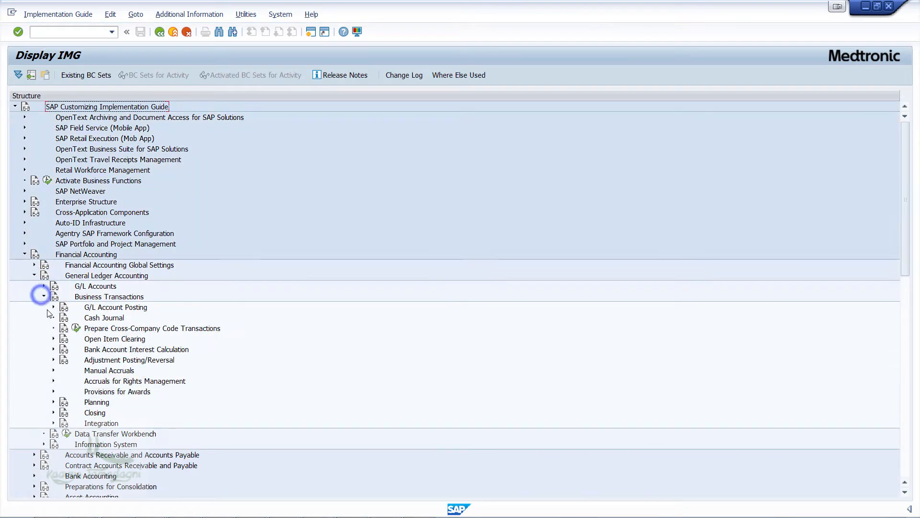
{"action": "left_click", "coordinate": [54, 339]}
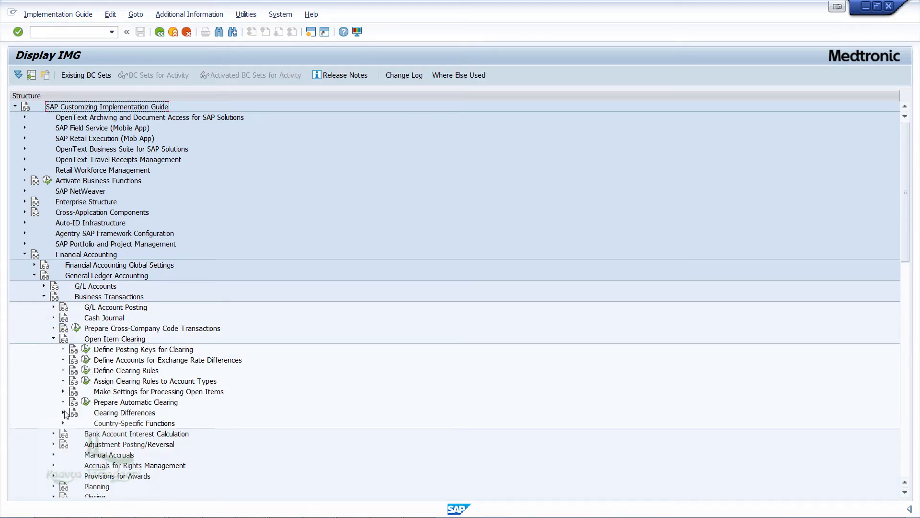
{"action": "left_click", "coordinate": [62, 412]}
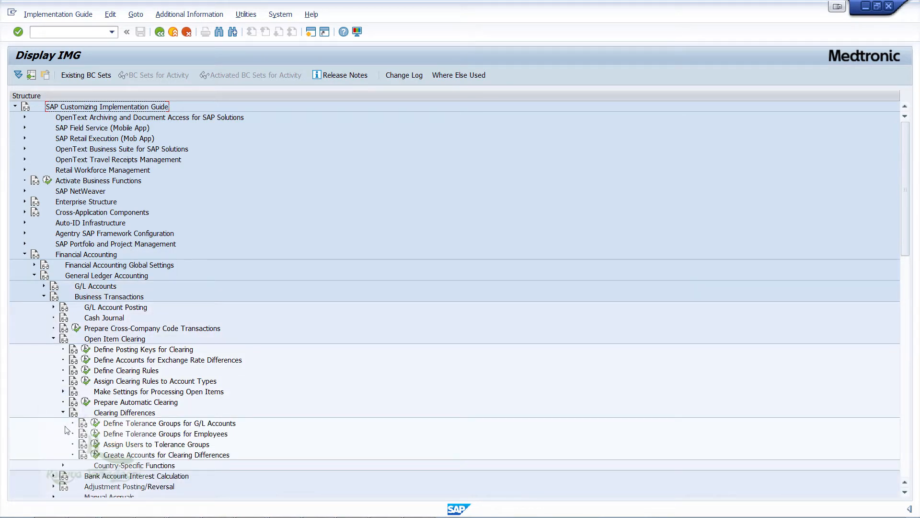
{"action": "left_click", "coordinate": [95, 423]}
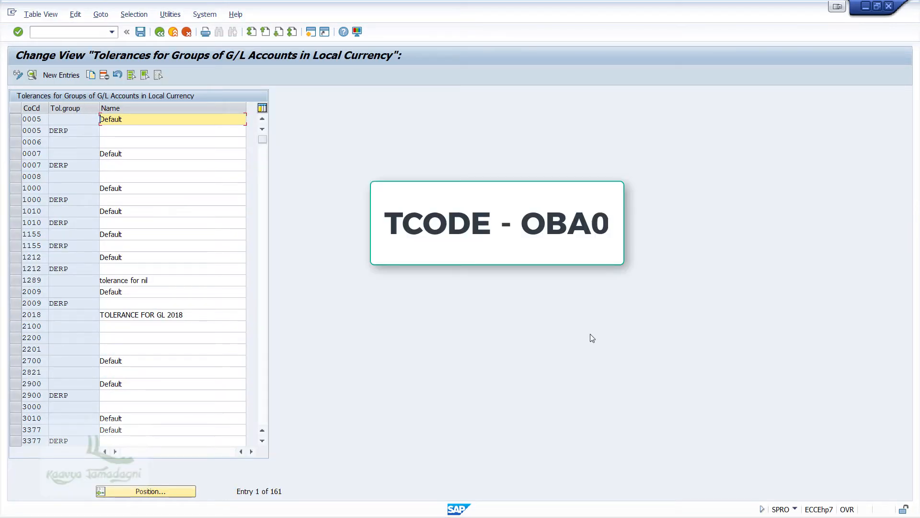
- Create a new G/L tolerance entry for company code ABCC with a blank tolerance group and save it
{"action": "left_click", "coordinate": [71, 80]}
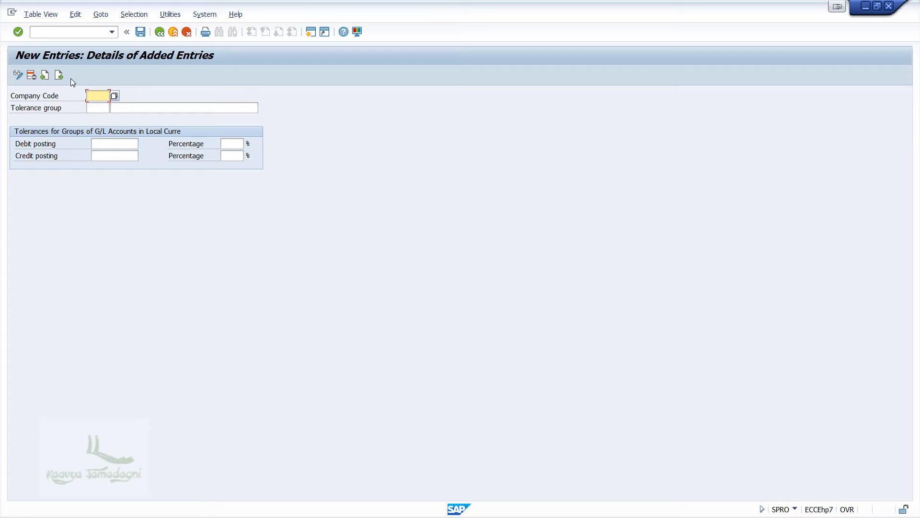
{"action": "type", "text": "ABCC"}
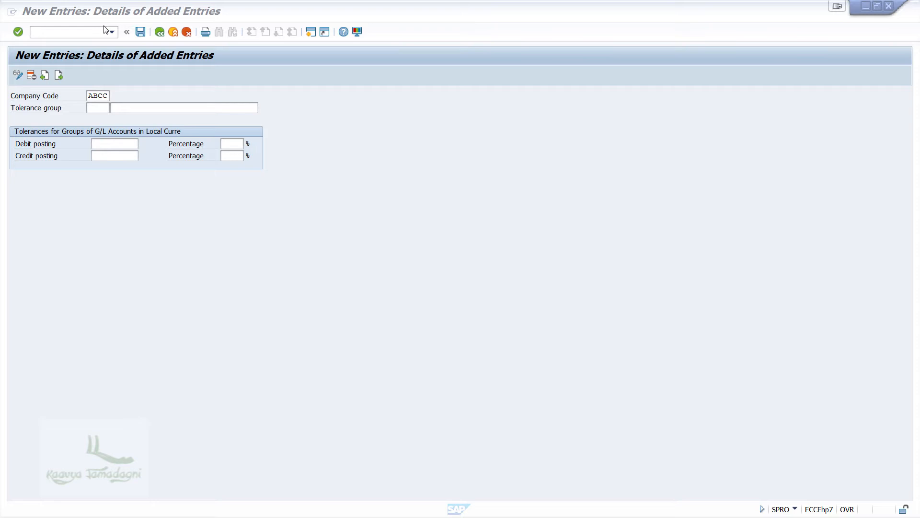
{"action": "left_click", "coordinate": [141, 35]}
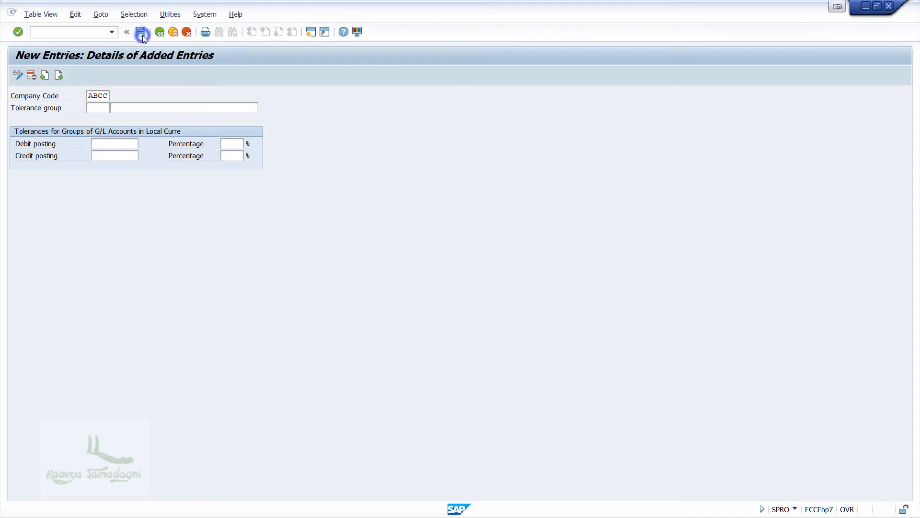
{"action": "left_click", "coordinate": [218, 201]}
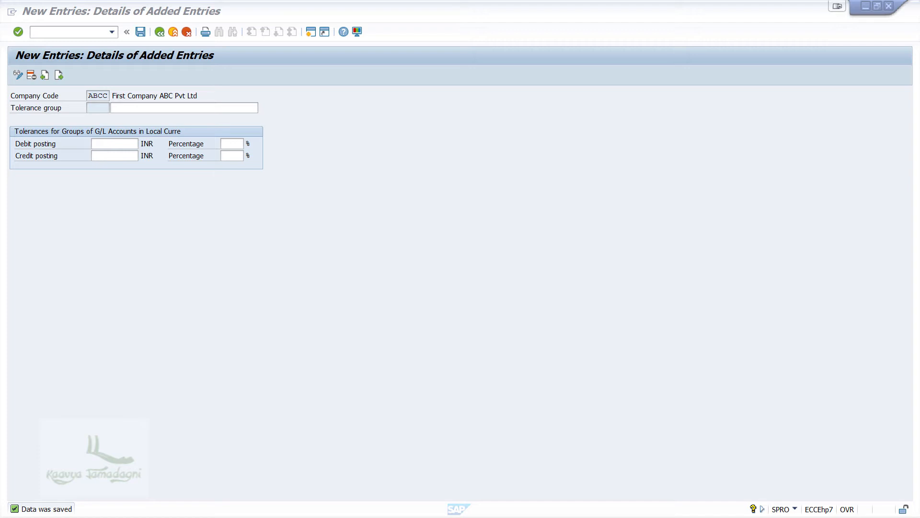
{"action": "left_click", "coordinate": [184, 107]}
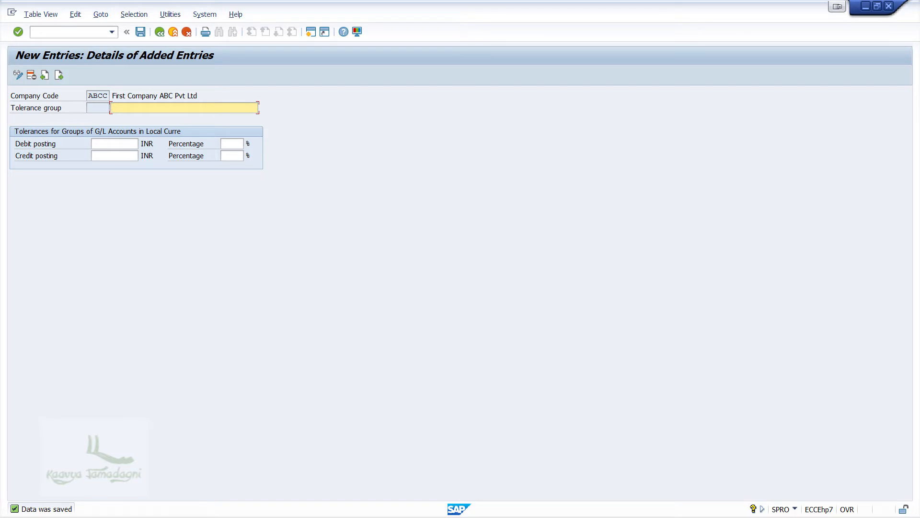
- Switch to G/L account posting by entering transaction /nf-02
{"action": "key", "text": "alt+Tab"}
{"action": "left_click", "coordinate": [43, 33]}
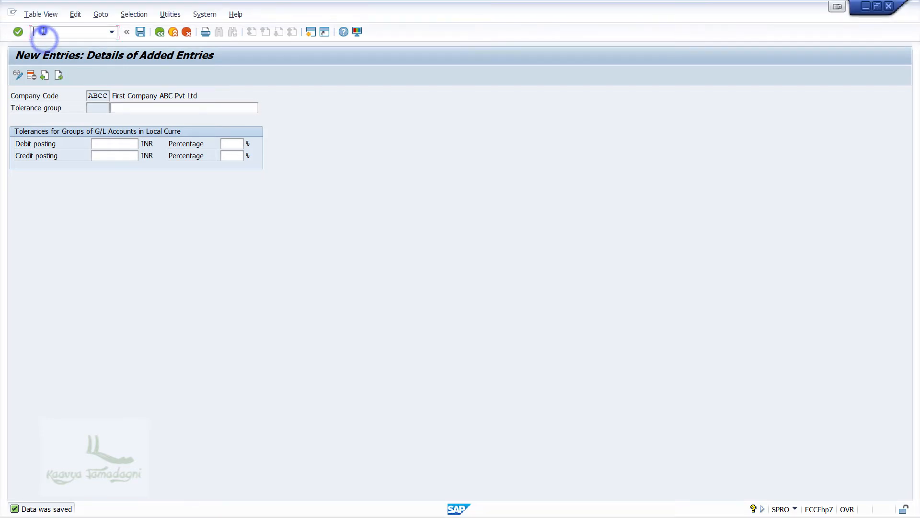
{"action": "type", "text": "/n"}
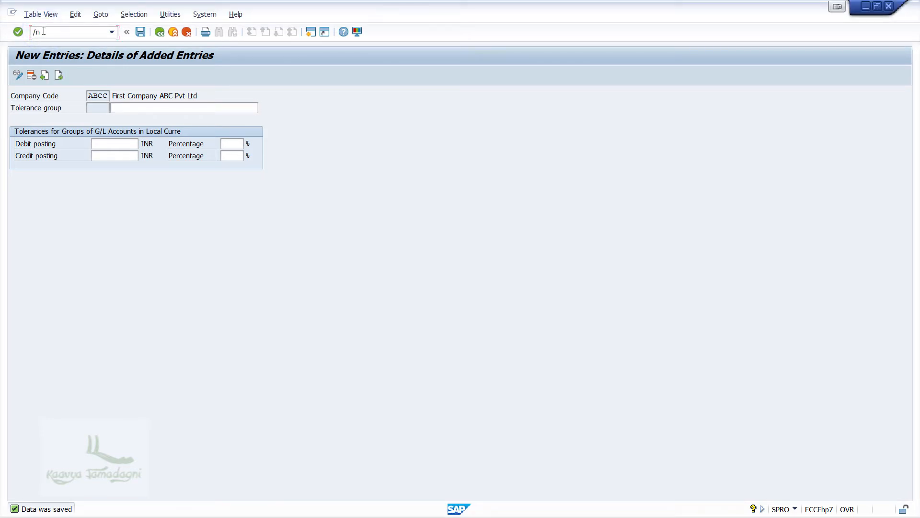
{"action": "type", "text": "f-02"}
{"action": "key", "text": "Return"}
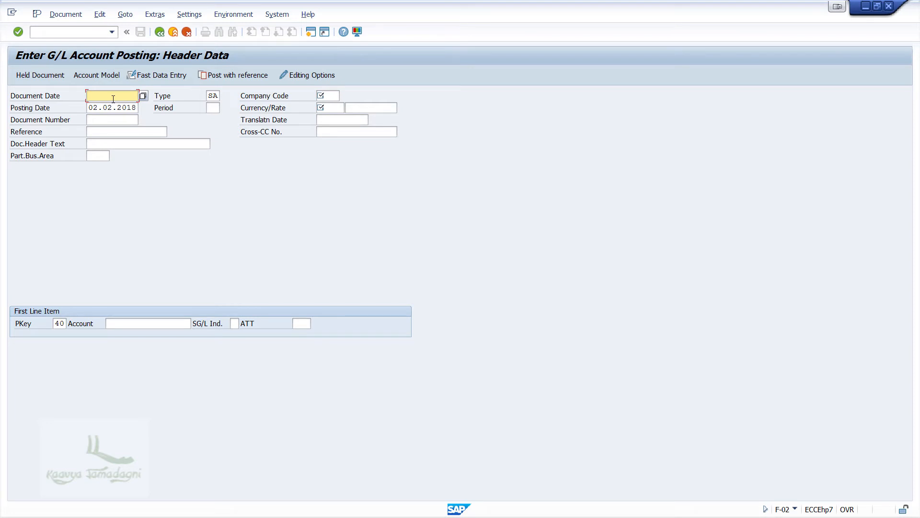
- Fill in the posting header with document date 02.02.2018, company code ABCC and currency INR
{"action": "key", "text": "F4"}
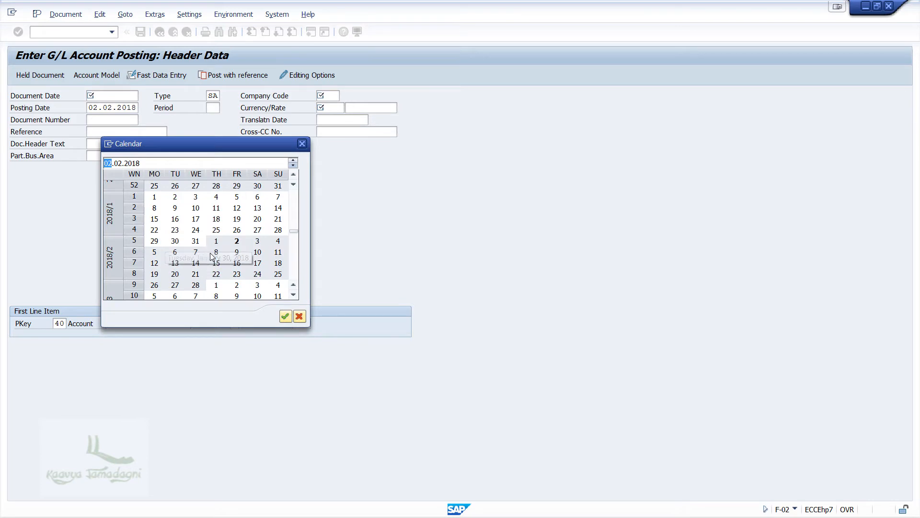
{"action": "double_click", "coordinate": [238, 240]}
{"action": "left_click", "coordinate": [326, 94]}
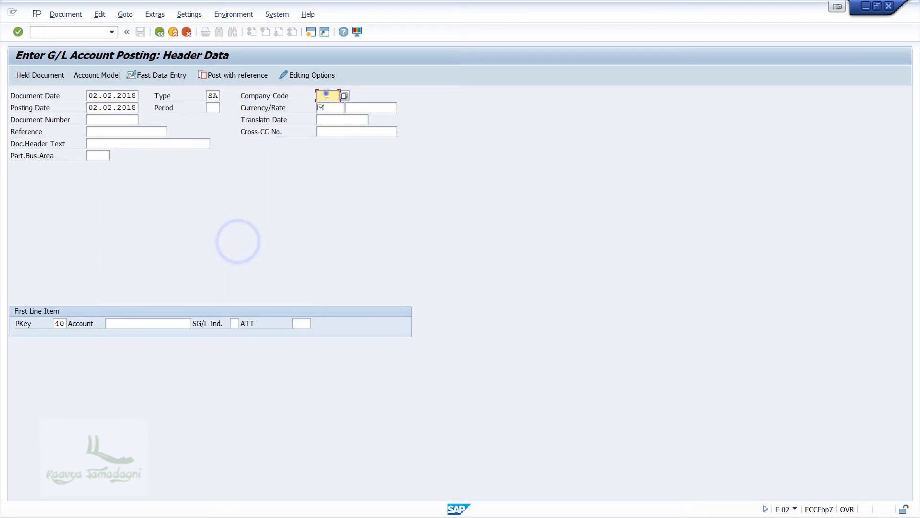
{"action": "type", "text": "ABCC"}
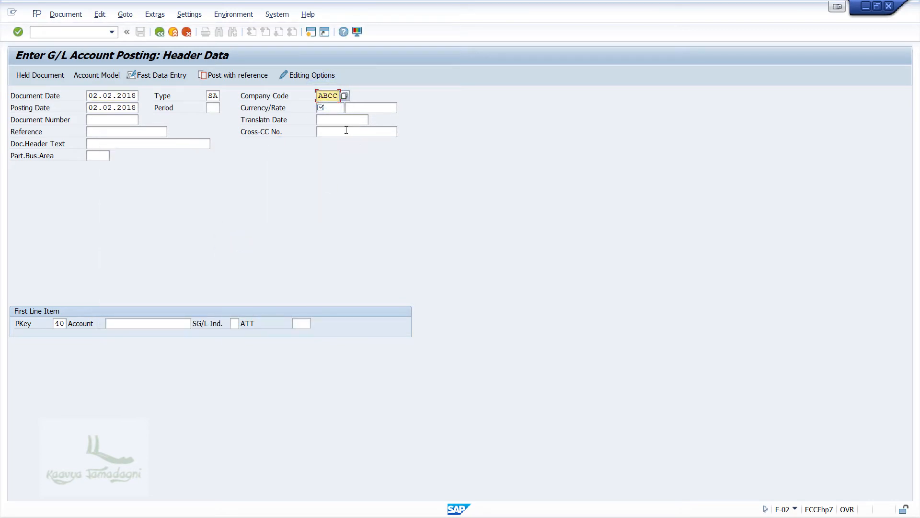
{"action": "left_click", "coordinate": [338, 106]}
{"action": "type", "text": "INR"}
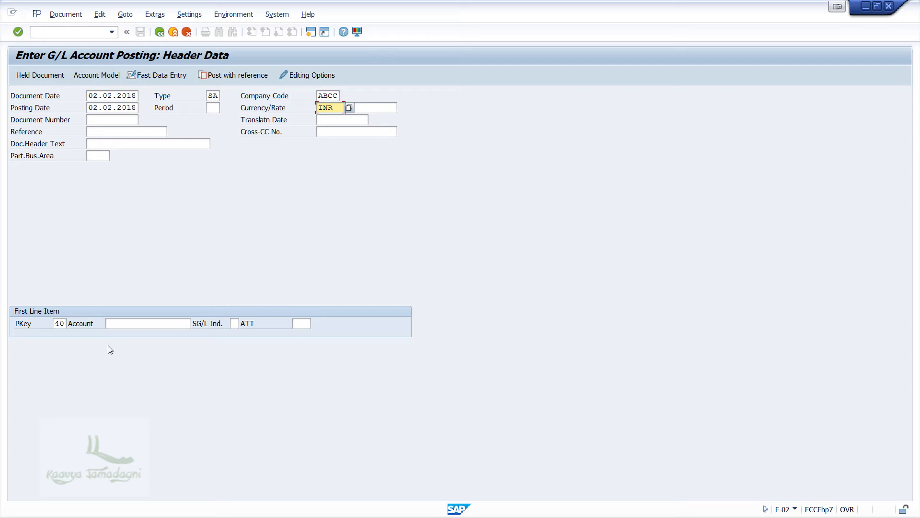
- Enter G/L account 30000 (Salary Paid) as the first line item with posting key 40 and a debit amount of 12000
{"action": "left_click", "coordinate": [127, 328]}
{"action": "type", "text": "3000"}
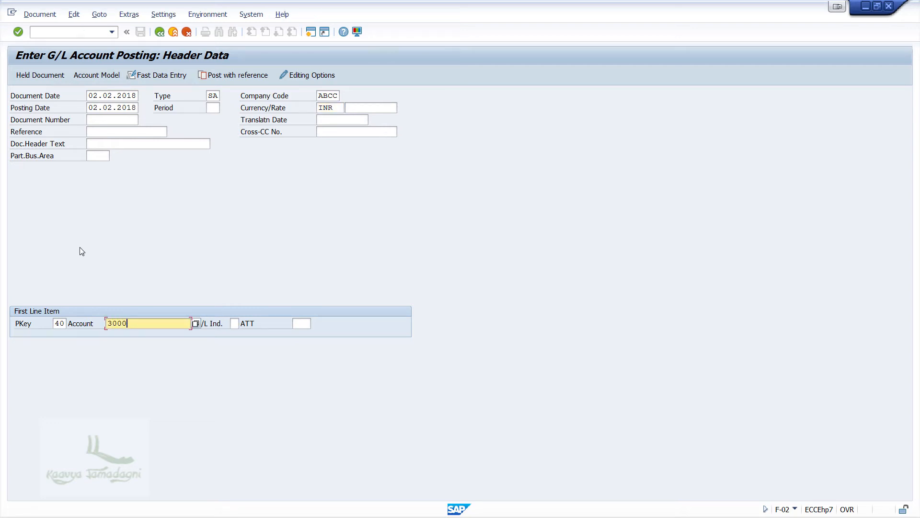
{"action": "type", "text": "0"}
{"action": "key", "text": "Return"}
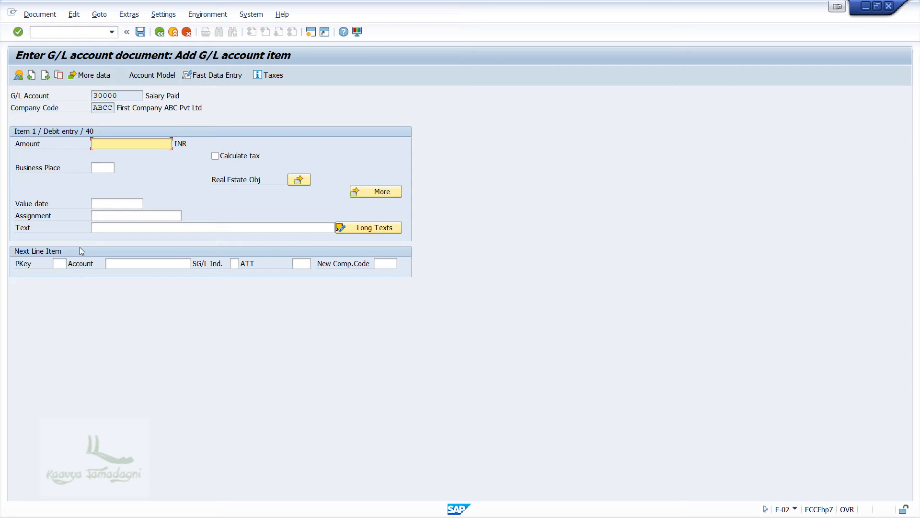
{"action": "type", "text": "12000"}
- Set the next line item to posting key 50 and pick account 10001 (Provisions for Salary Account) from the ABCC account search
{"action": "left_click", "coordinate": [58, 264]}
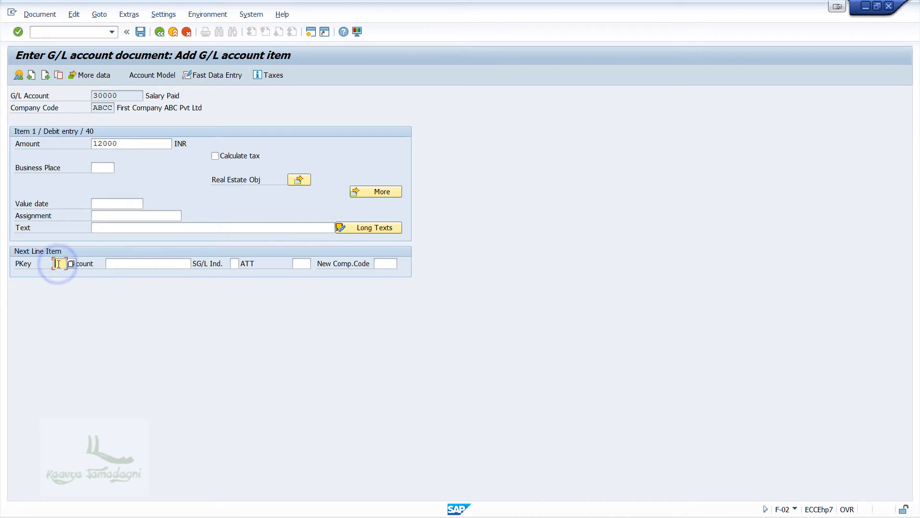
{"action": "type", "text": "50"}
{"action": "key", "text": "Tab"}
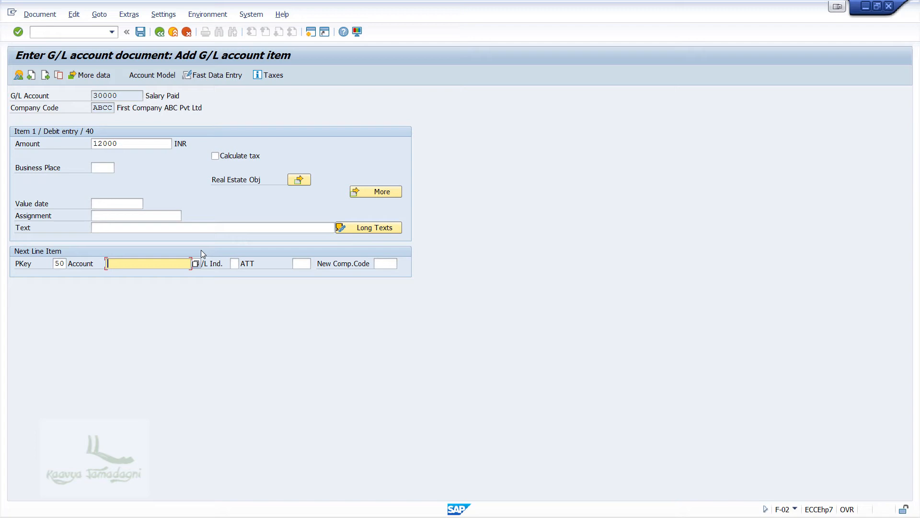
{"action": "key", "text": "F4"}
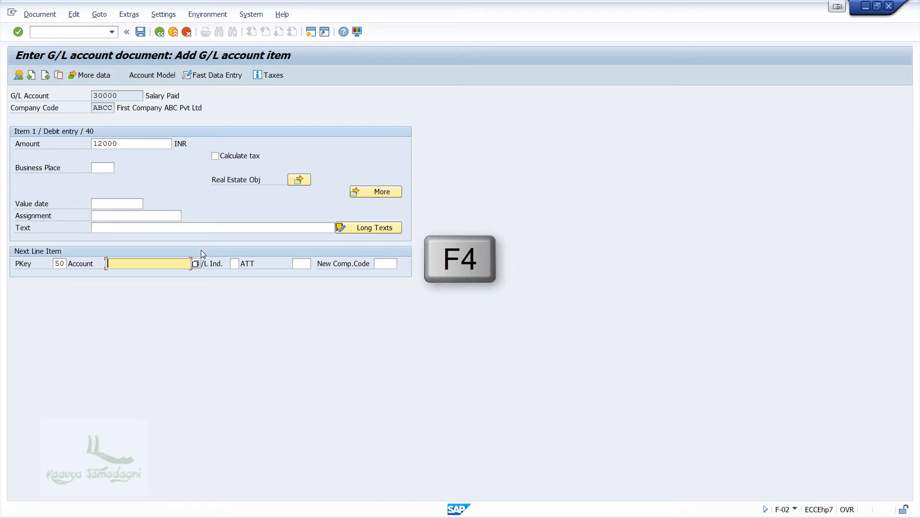
{"action": "left_click", "coordinate": [196, 263]}
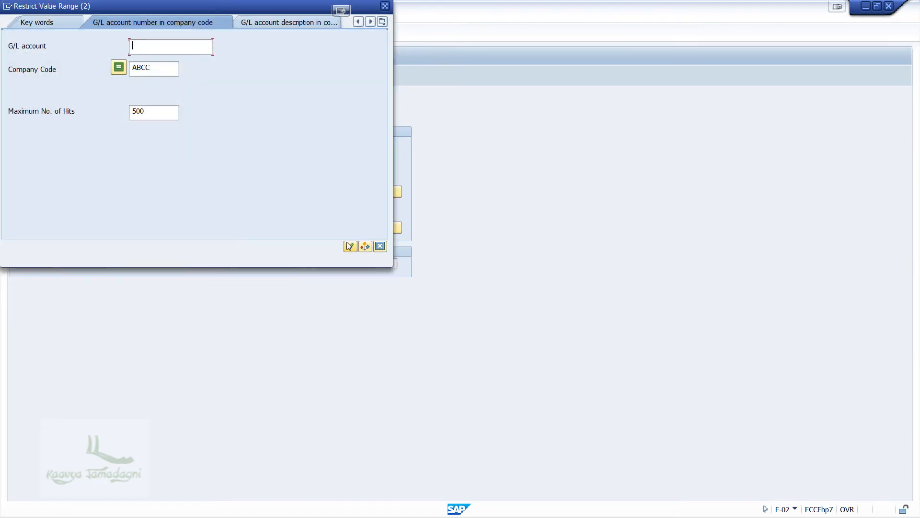
{"action": "left_click", "coordinate": [351, 245]}
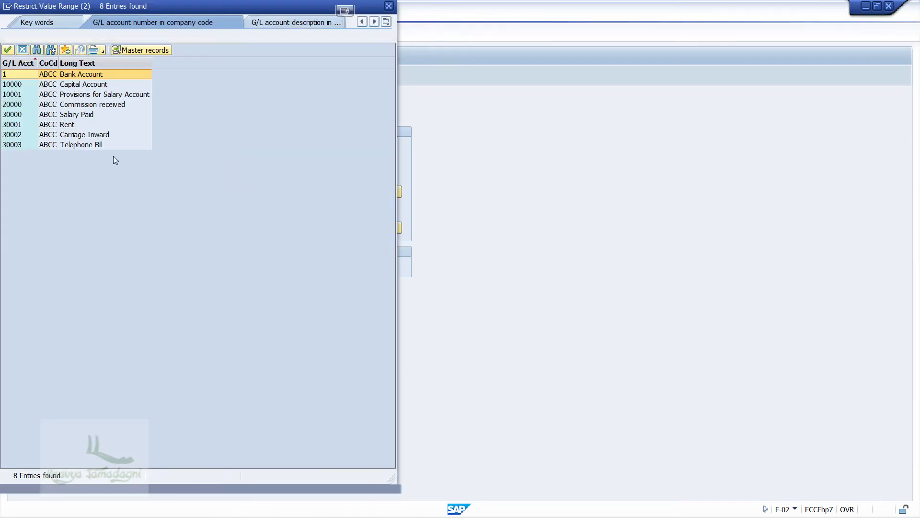
{"action": "double_click", "coordinate": [100, 94]}
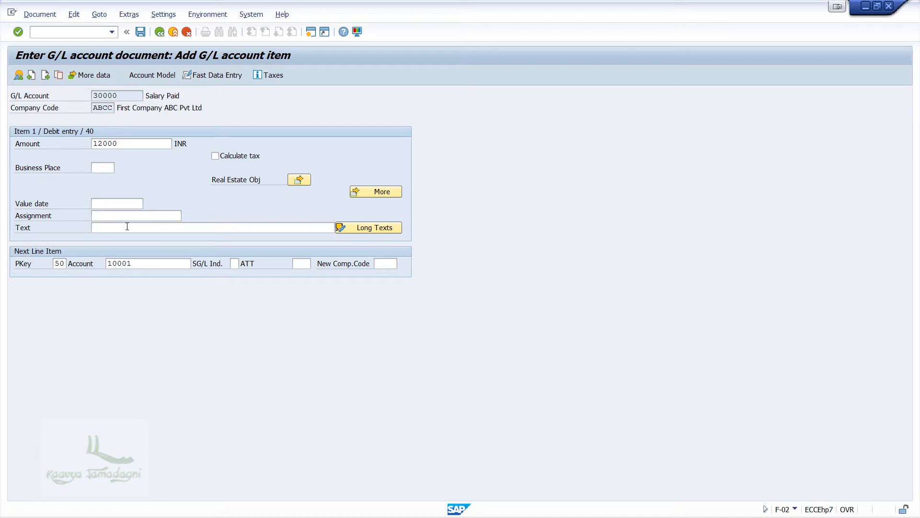
- Enter 12000 as the credit amount for the salary provision, check the document overview, and post the document
{"action": "key", "text": "Return"}
{"action": "type", "text": "12"}
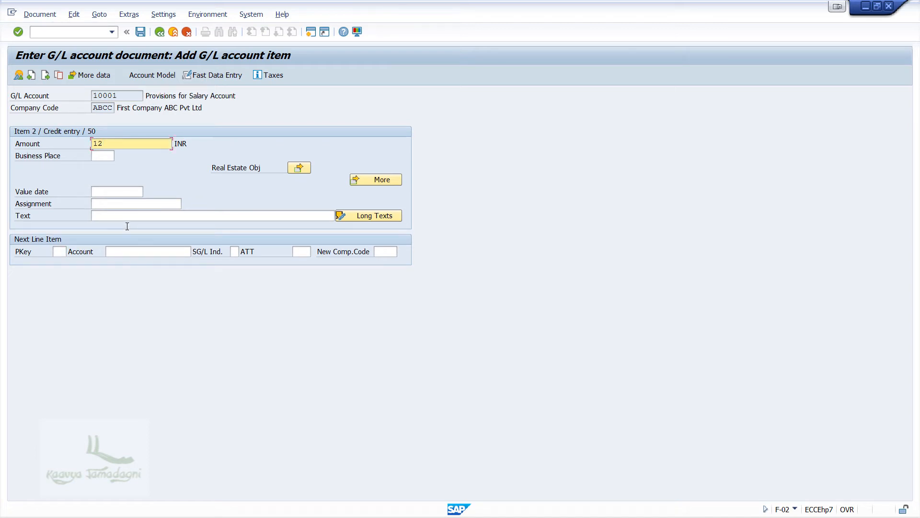
{"action": "type", "text": "000"}
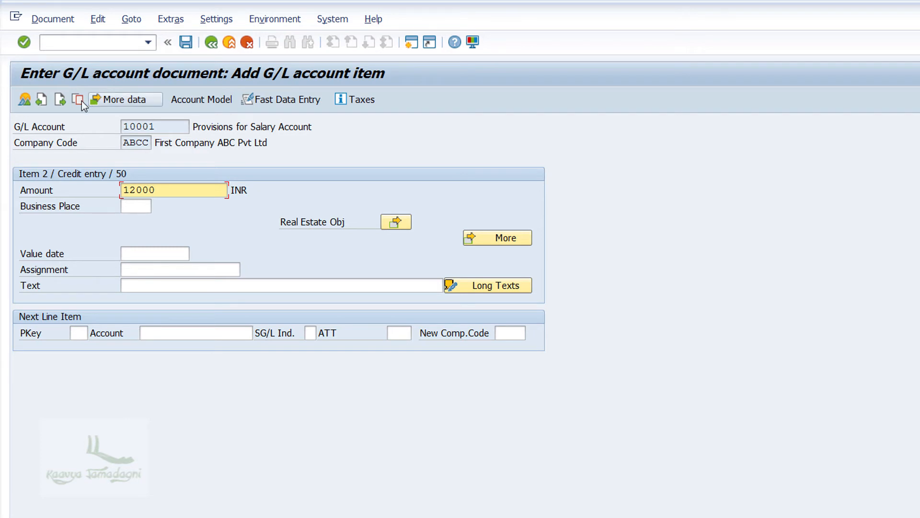
{"action": "left_click", "coordinate": [22, 99]}
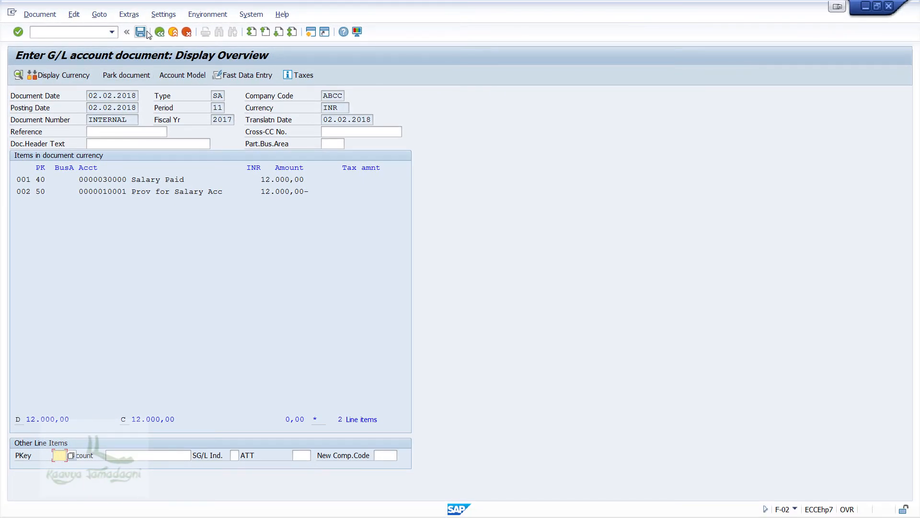
{"action": "left_click", "coordinate": [140, 31]}
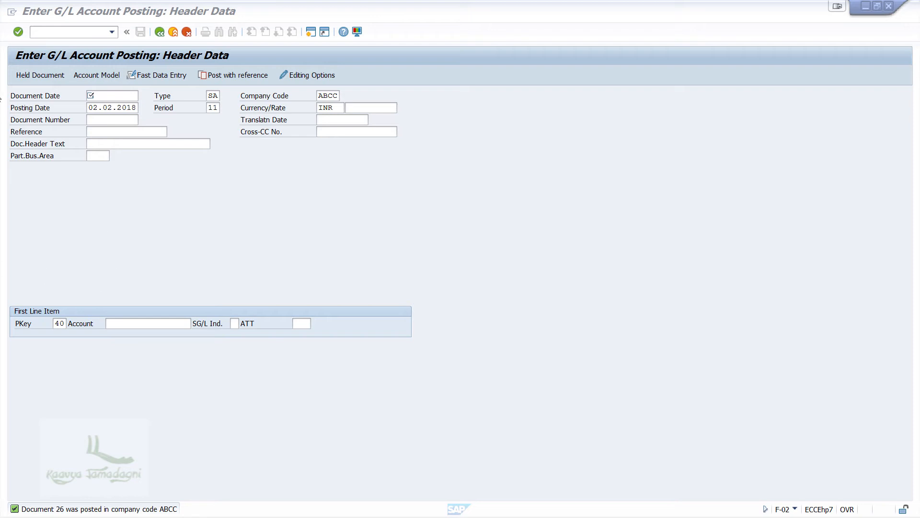
- Open the G/L Account Line Item Display transaction FBL3N in a new session
{"action": "left_click", "coordinate": [49, 36]}
{"action": "type", "text": "/ofbl3"}
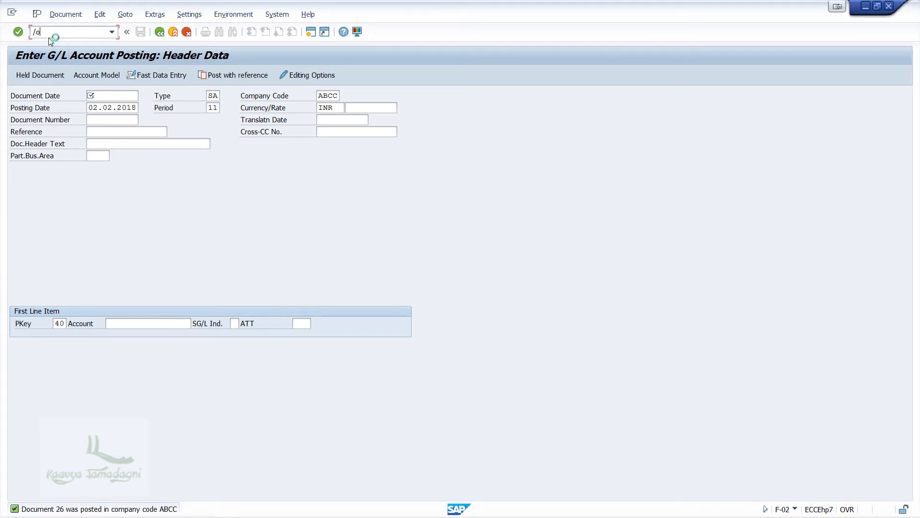
{"action": "type", "text": "n"}
{"action": "key", "text": "Return"}
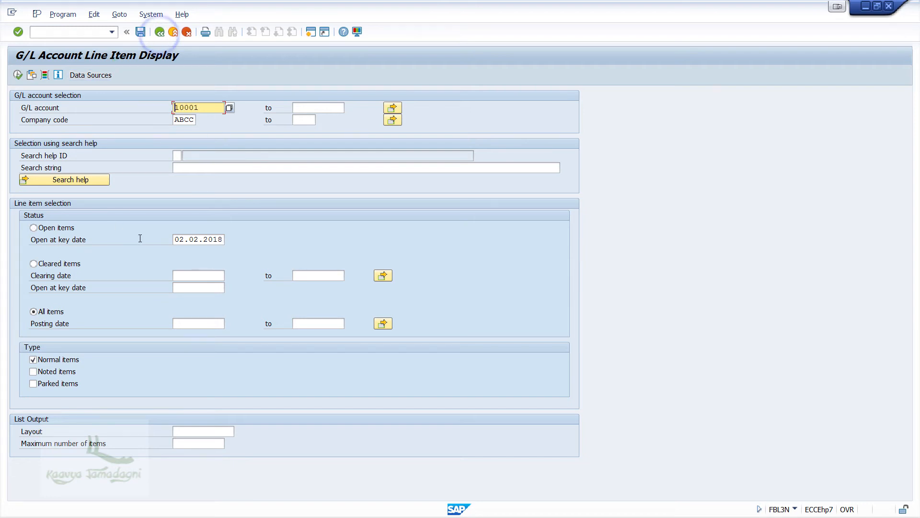
- Add G/L account 30000 (Salary Paid) alongside 10001 in the account selection and display the line items for ABCC
{"action": "left_click", "coordinate": [393, 108]}
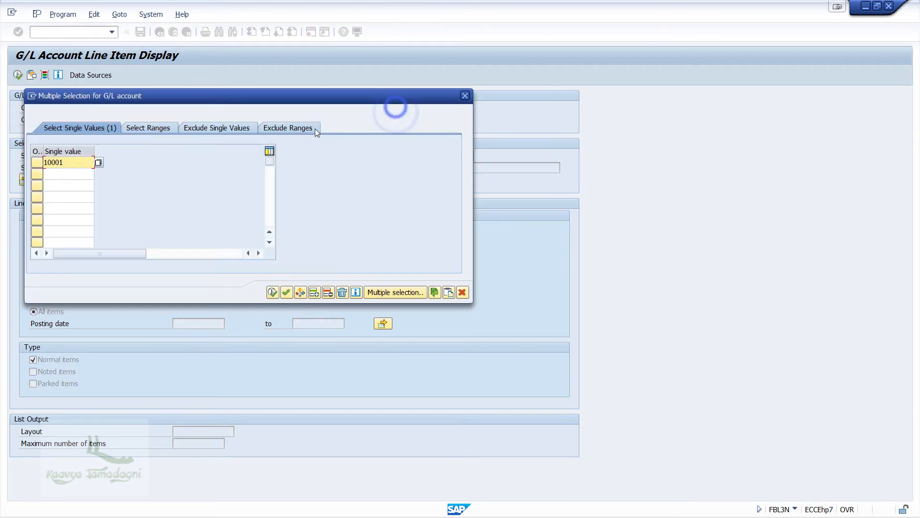
{"action": "left_click", "coordinate": [89, 175]}
{"action": "key", "text": "F4"}
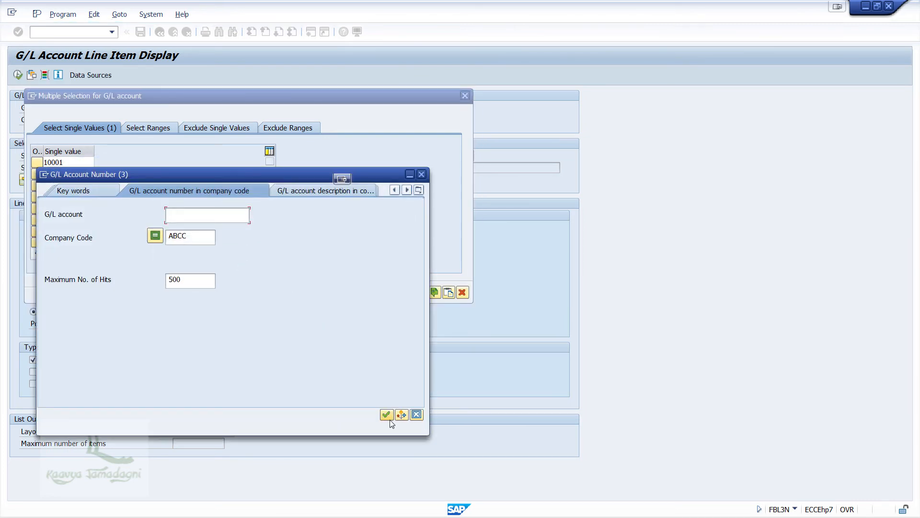
{"action": "left_click", "coordinate": [387, 415]}
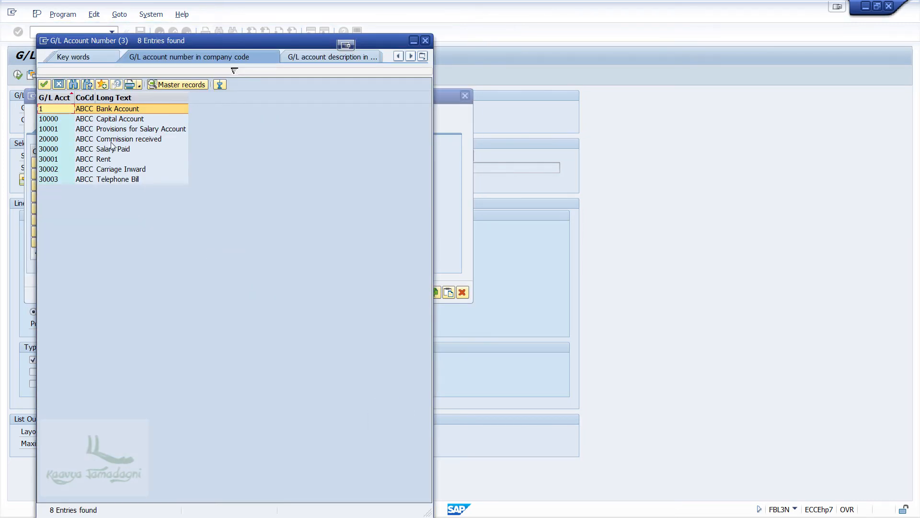
{"action": "double_click", "coordinate": [114, 148]}
{"action": "left_click", "coordinate": [270, 293]}
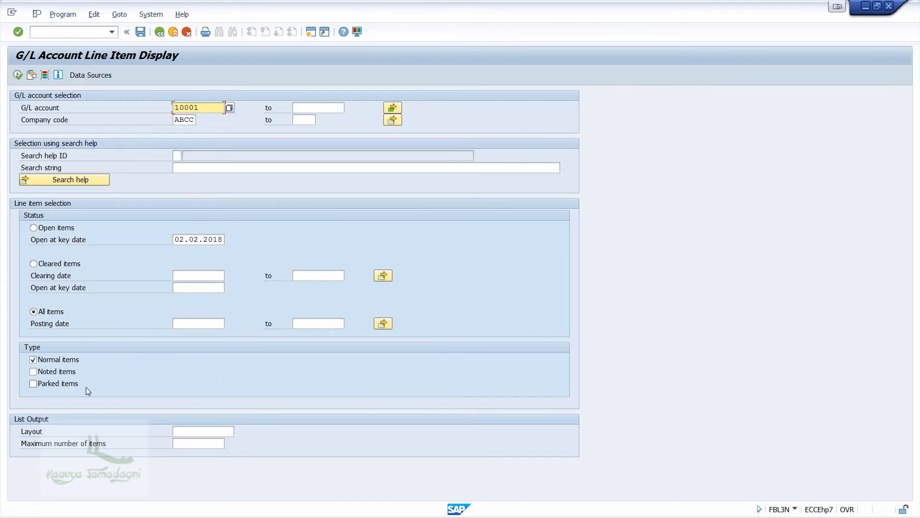
{"action": "left_click", "coordinate": [17, 76]}
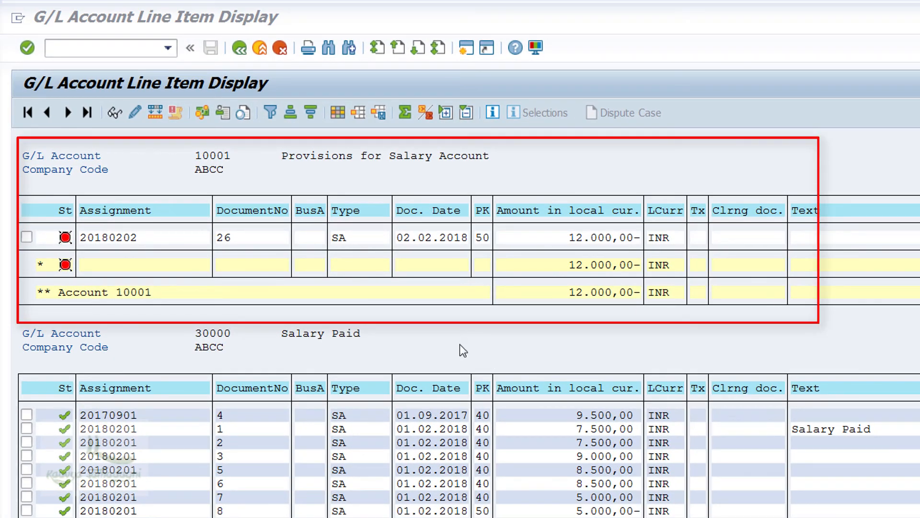
{"action": "left_click", "coordinate": [300, 317]}
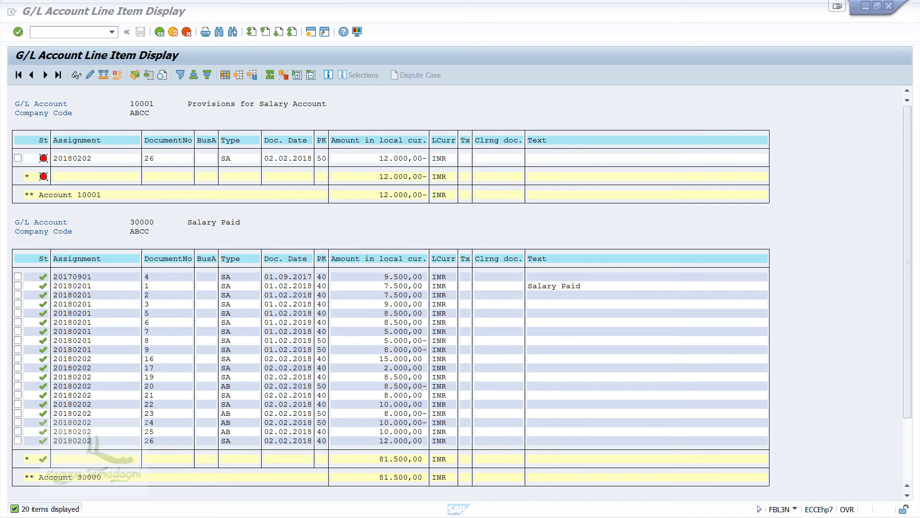
- In a new session, open F-07 Outgoing Payments from the General Ledger document entry transactions under Financial Accounting
{"action": "left_click", "coordinate": [312, 32]}
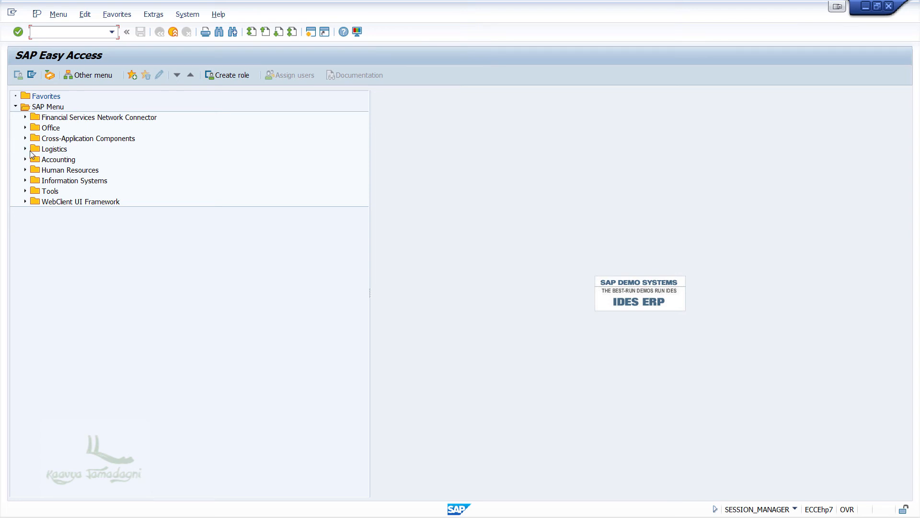
{"action": "left_click", "coordinate": [25, 159]}
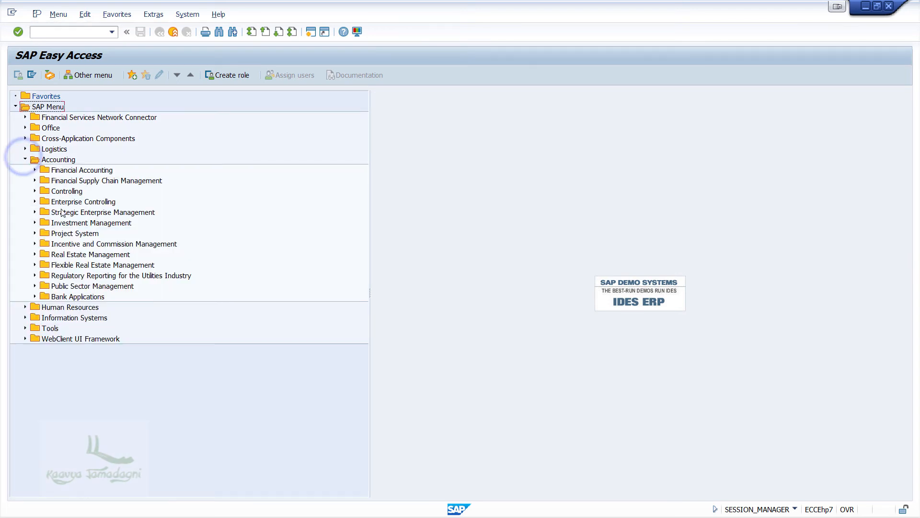
{"action": "left_click", "coordinate": [35, 171]}
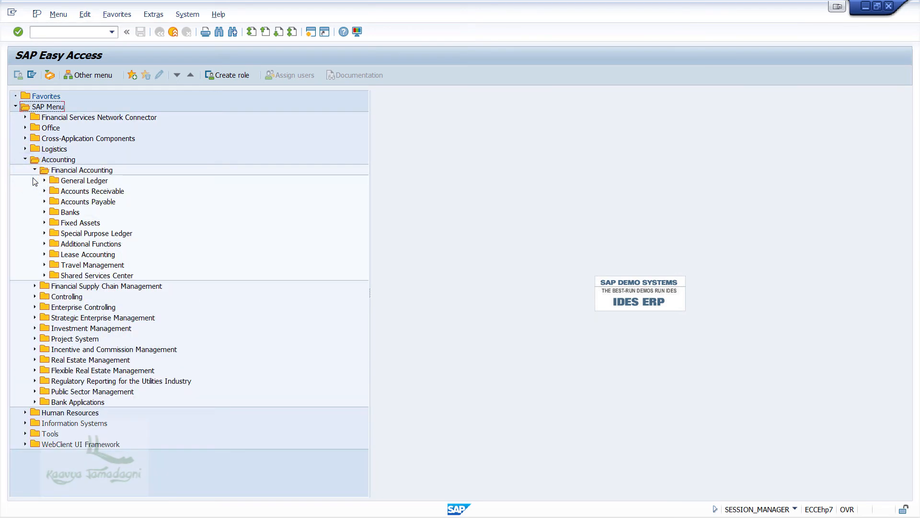
{"action": "left_click", "coordinate": [44, 181]}
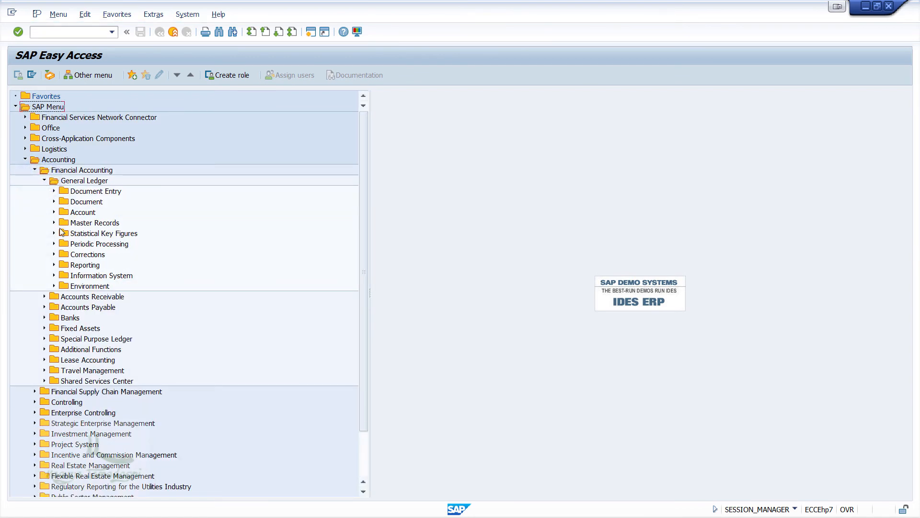
{"action": "left_click", "coordinate": [54, 191]}
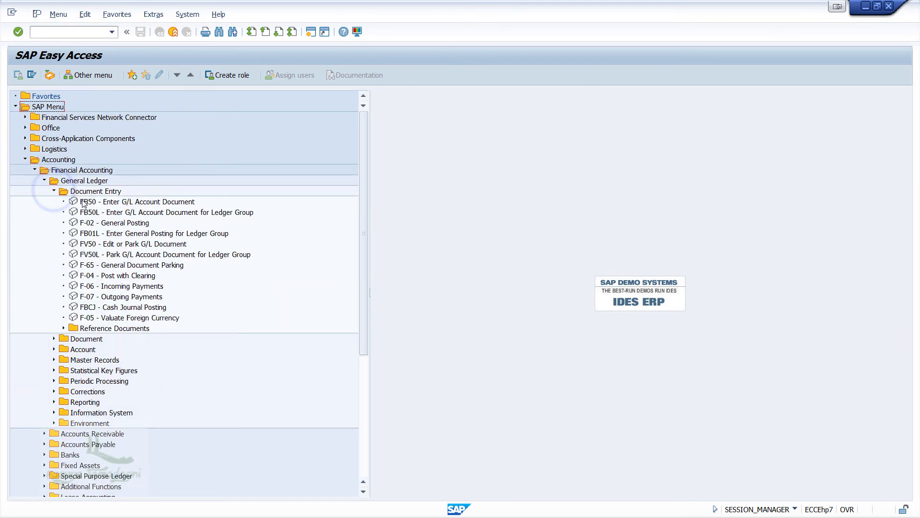
{"action": "left_click", "coordinate": [133, 296]}
{"action": "double_click", "coordinate": [134, 297]}
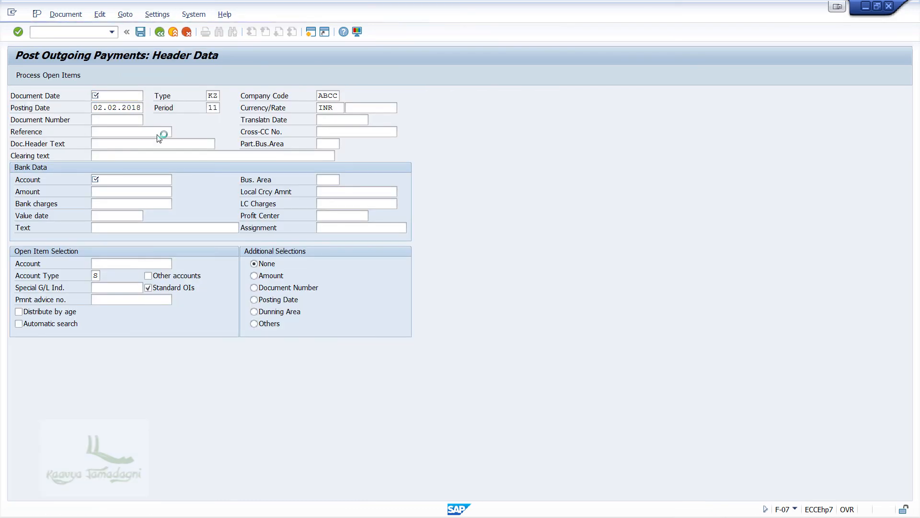
- Set the payment's document date to 02.02.2018 and enter G/L account 1 (Bank Account) with amount 12000 as bank data
{"action": "key", "text": "F4"}
{"action": "double_click", "coordinate": [237, 241]}
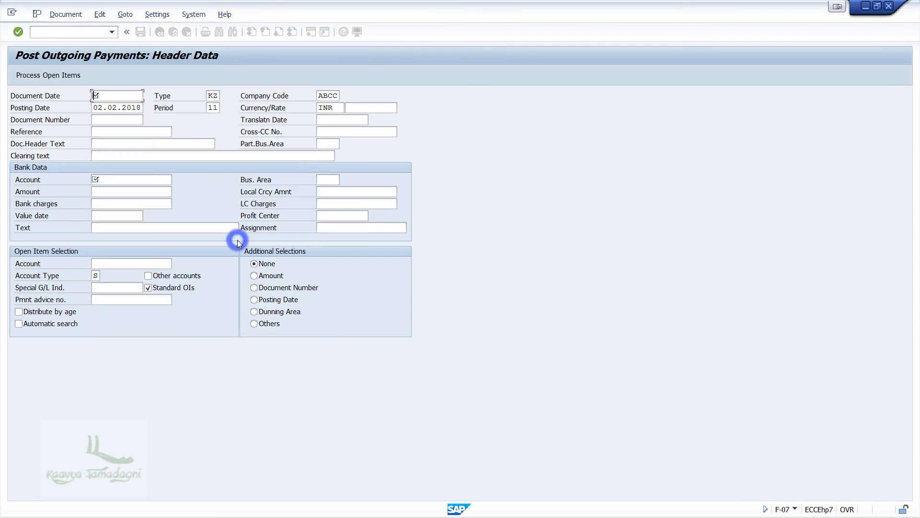
{"action": "left_click", "coordinate": [109, 180]}
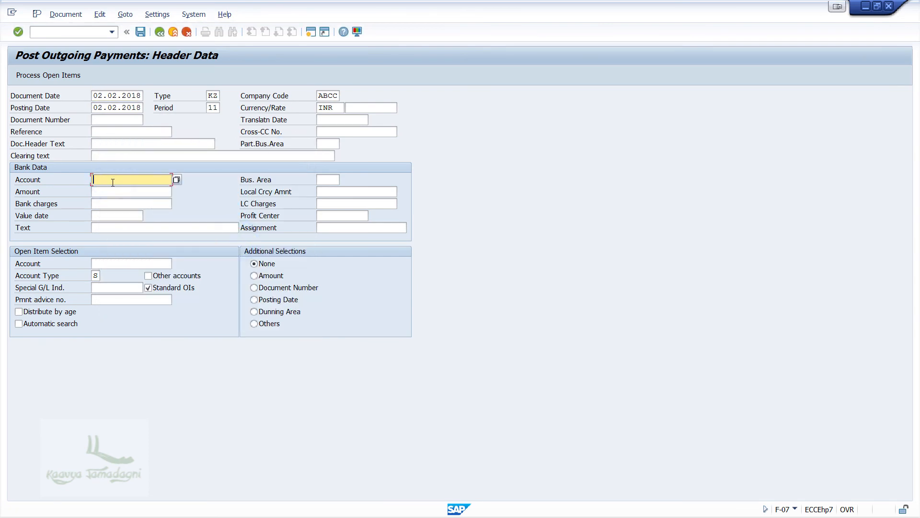
{"action": "key", "text": "F4"}
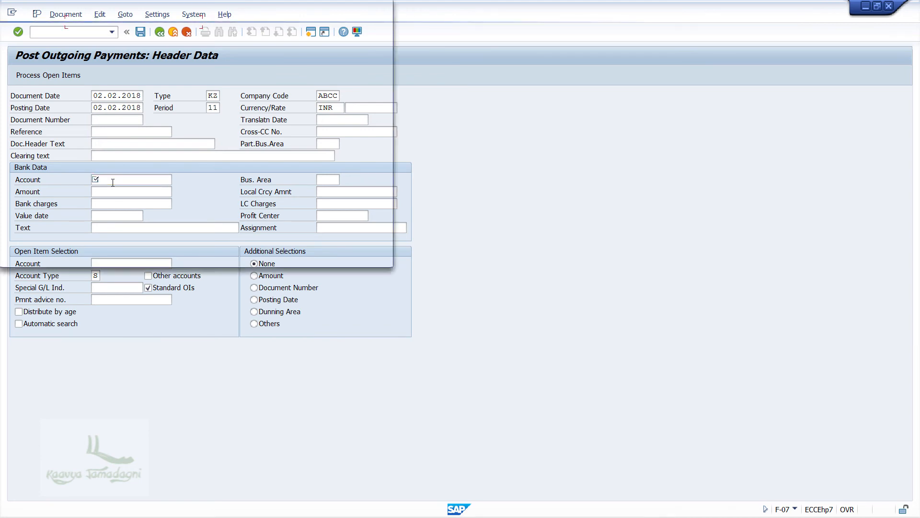
{"action": "left_click", "coordinate": [350, 246]}
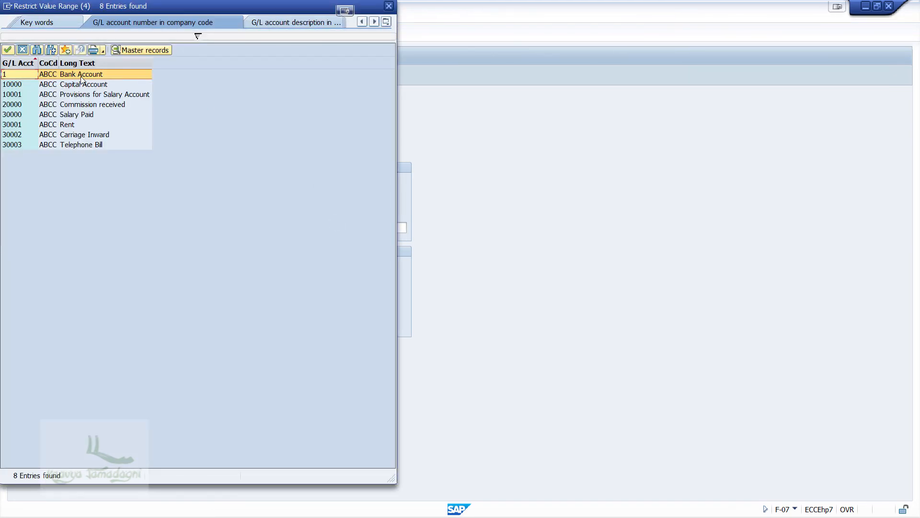
{"action": "left_click", "coordinate": [80, 76]}
{"action": "double_click", "coordinate": [81, 76]}
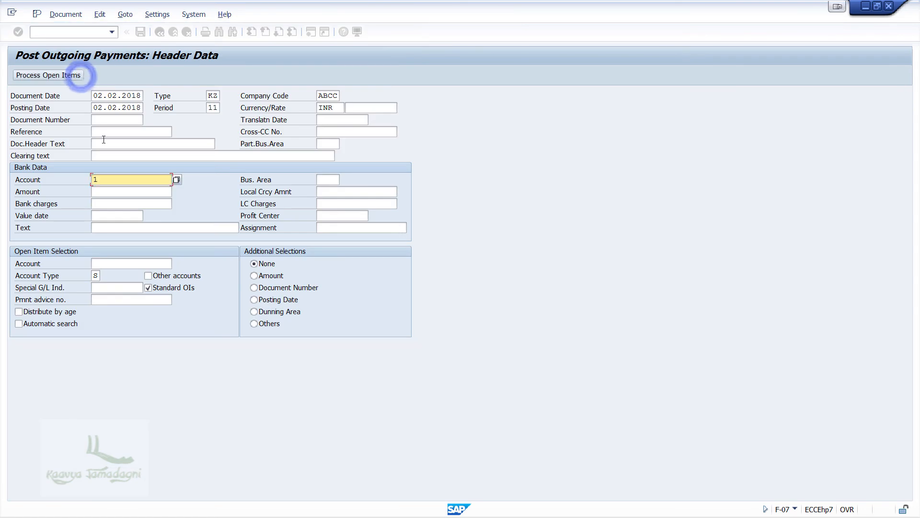
{"action": "left_click", "coordinate": [148, 191]}
{"action": "type", "text": "12000"}
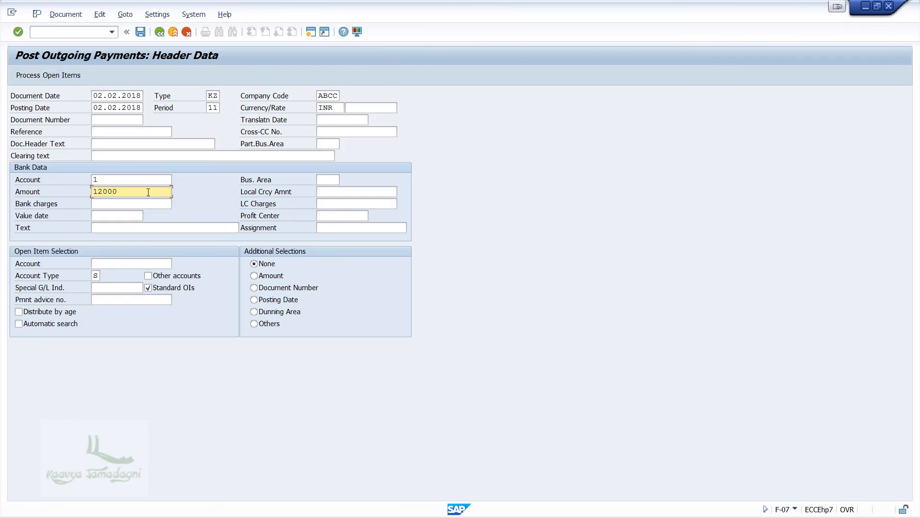
{"action": "key", "text": "Return"}
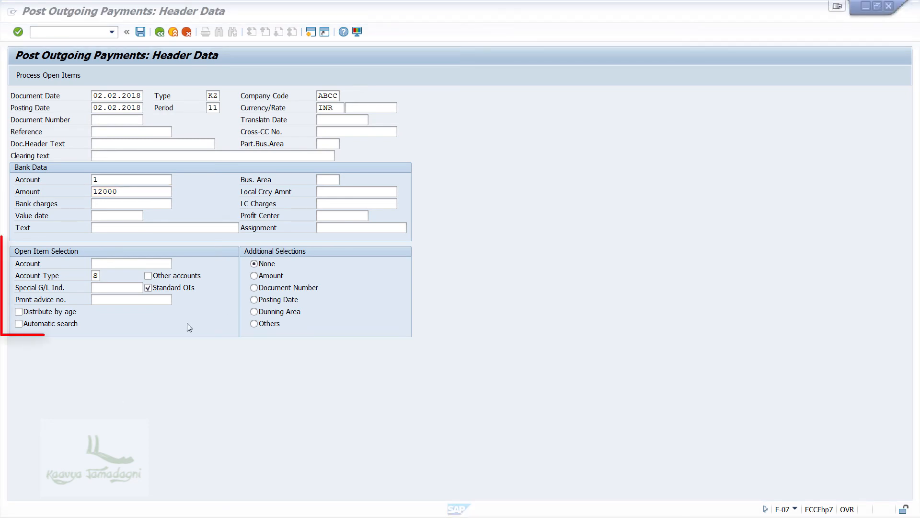
- Try to use G/L account 30000 (Salary Paid) as the open item selection account
{"action": "left_click", "coordinate": [113, 264]}
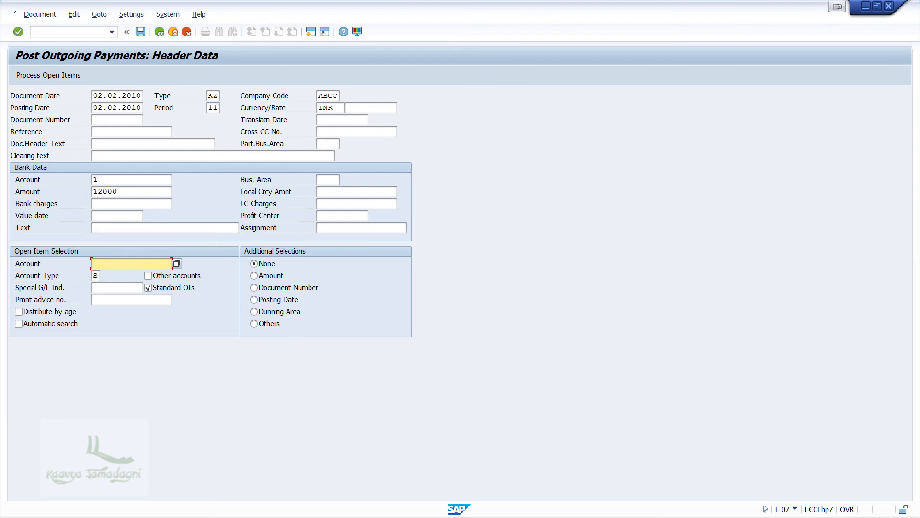
{"action": "key", "text": "F4"}
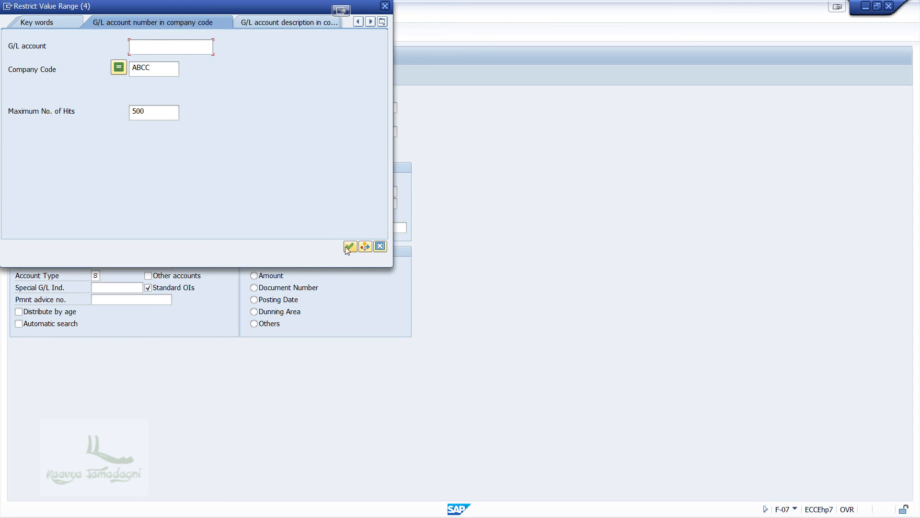
{"action": "left_click", "coordinate": [345, 246]}
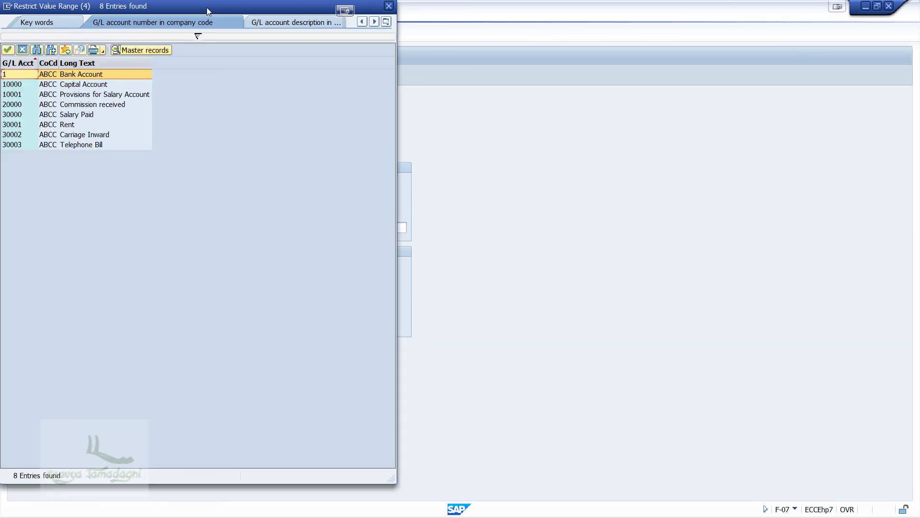
{"action": "left_click_drag", "start_coordinate": [206, 8], "coordinate": [296, 22]}
{"action": "double_click", "coordinate": [297, 152]}
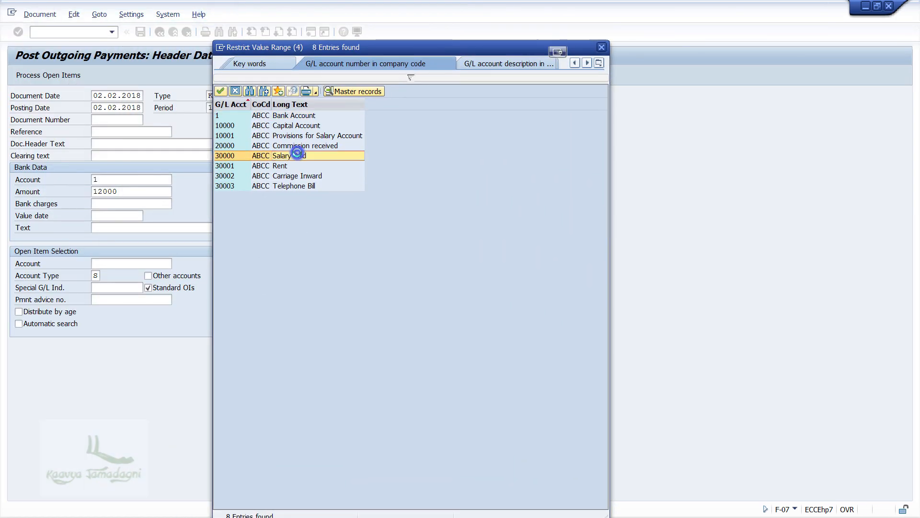
{"action": "key", "text": "Return"}
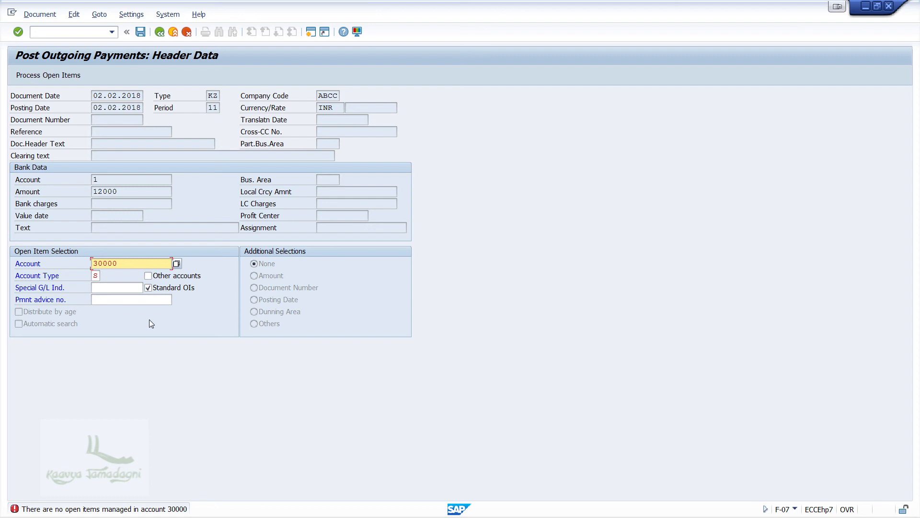
- Set the open item selection account to 10001 (Provisions for Salary Account) and process its open items
{"action": "left_click", "coordinate": [144, 264]}
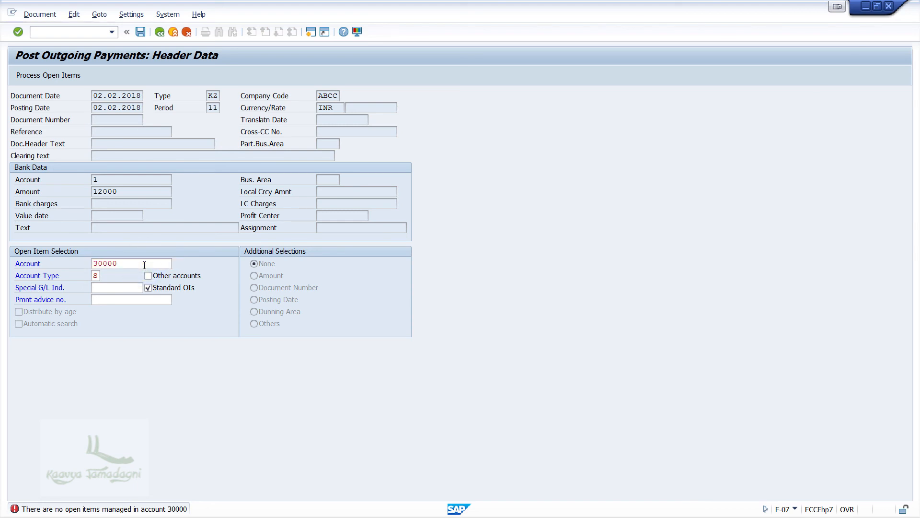
{"action": "key", "text": "F4"}
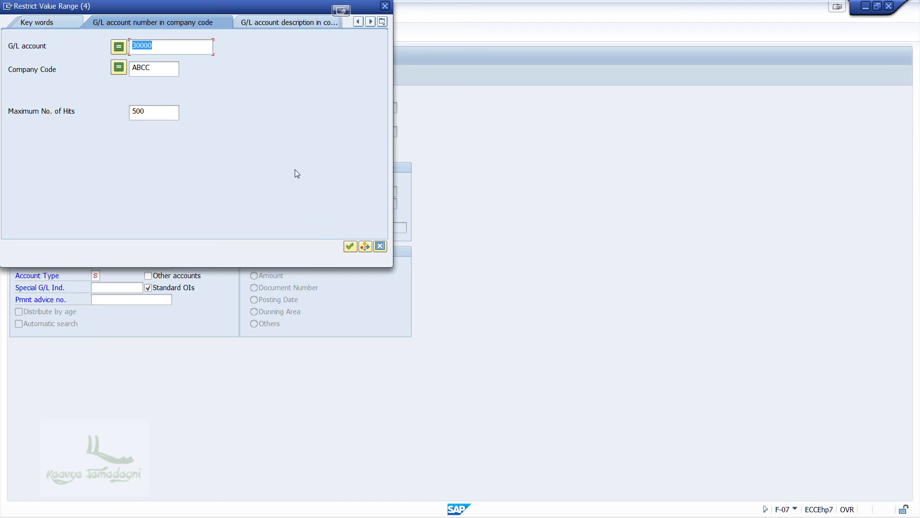
{"action": "key", "text": "Delete"}
{"action": "left_click", "coordinate": [350, 247]}
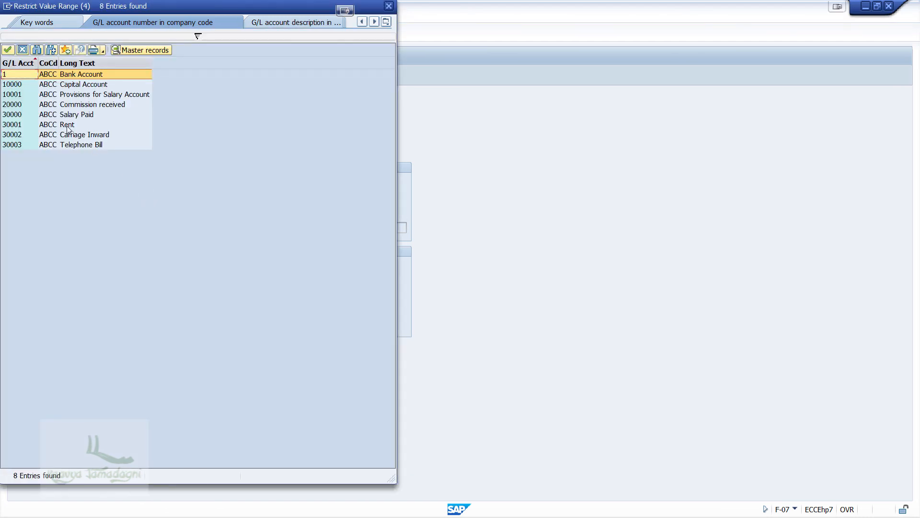
{"action": "double_click", "coordinate": [99, 94]}
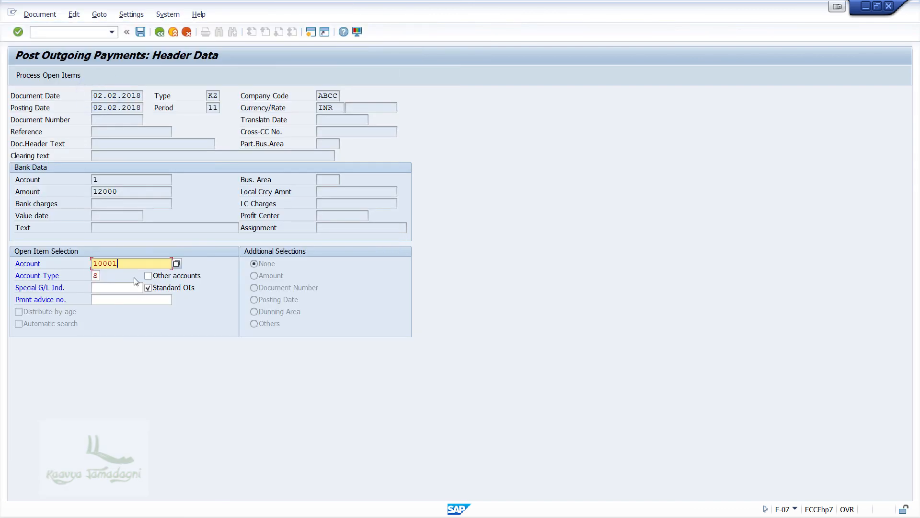
{"action": "left_click", "coordinate": [37, 78]}
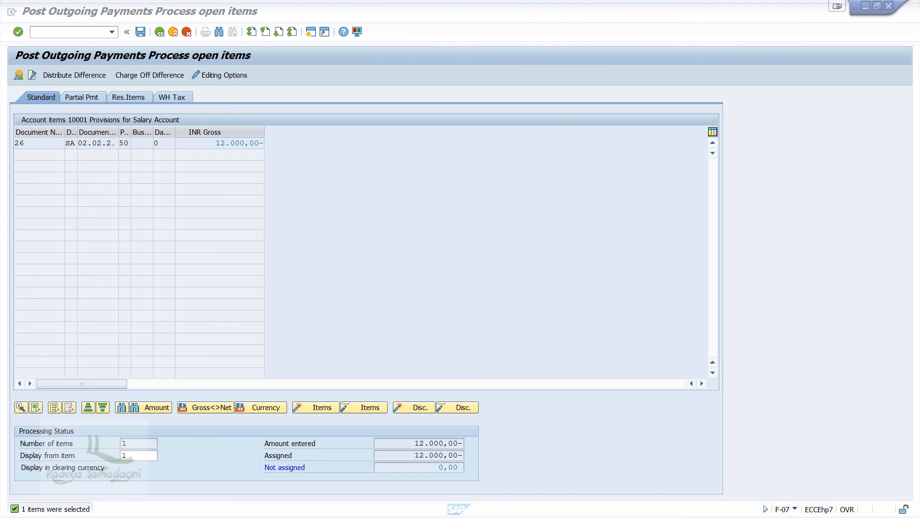
- Post the outgoing payment and display the posted document
{"action": "left_click", "coordinate": [139, 33]}
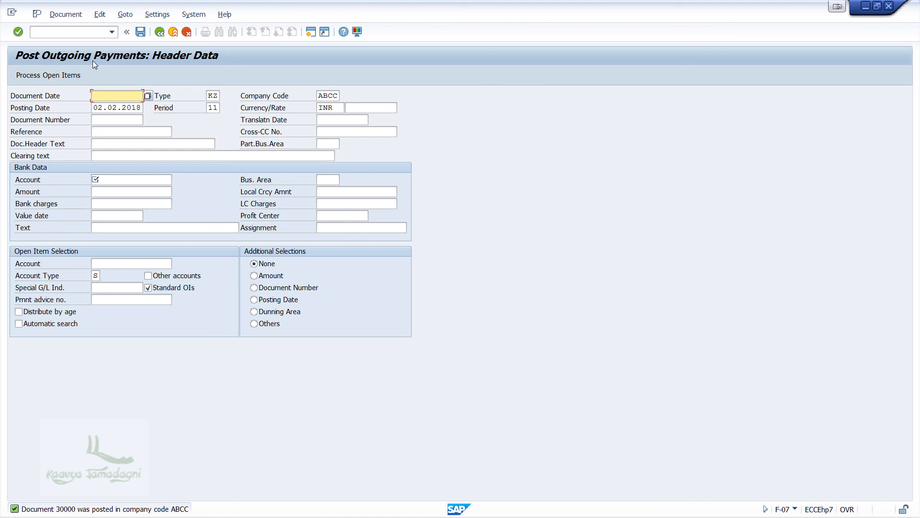
{"action": "left_click", "coordinate": [66, 14]}
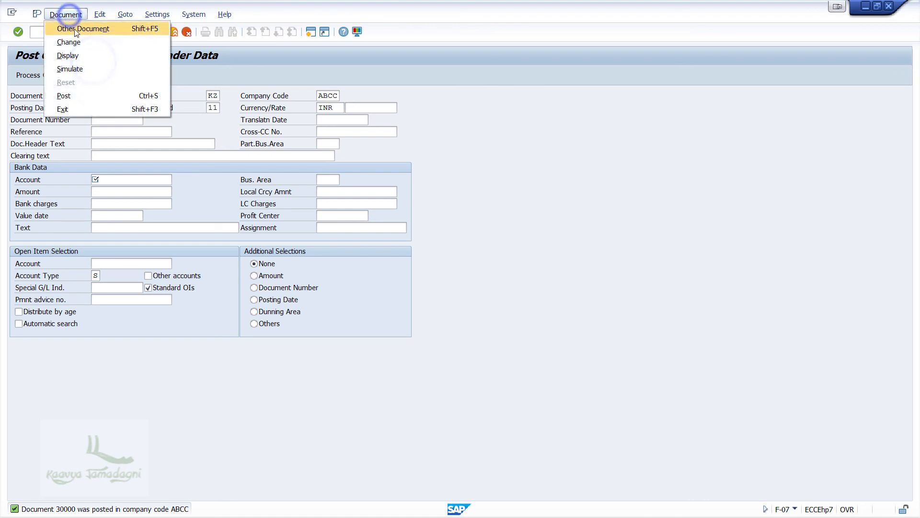
{"action": "left_click", "coordinate": [80, 60]}
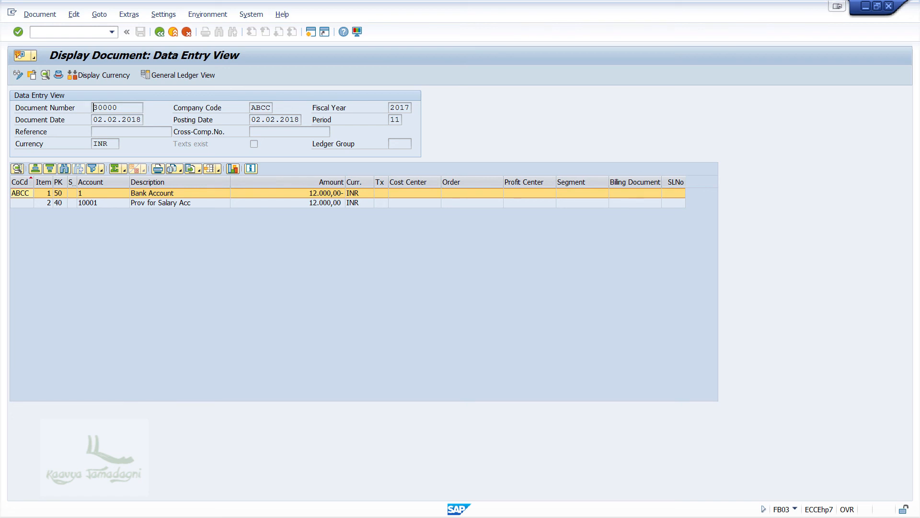
- Switch back to the G/L account line item display and refresh the list to check the salary provision's clearing
{"action": "key", "text": "alt+Tab"}
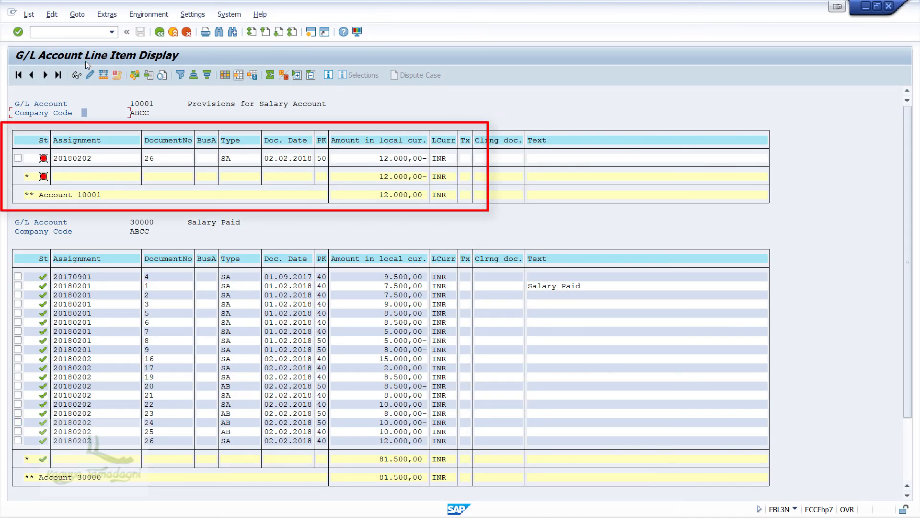
{"action": "left_click", "coordinate": [22, 18]}
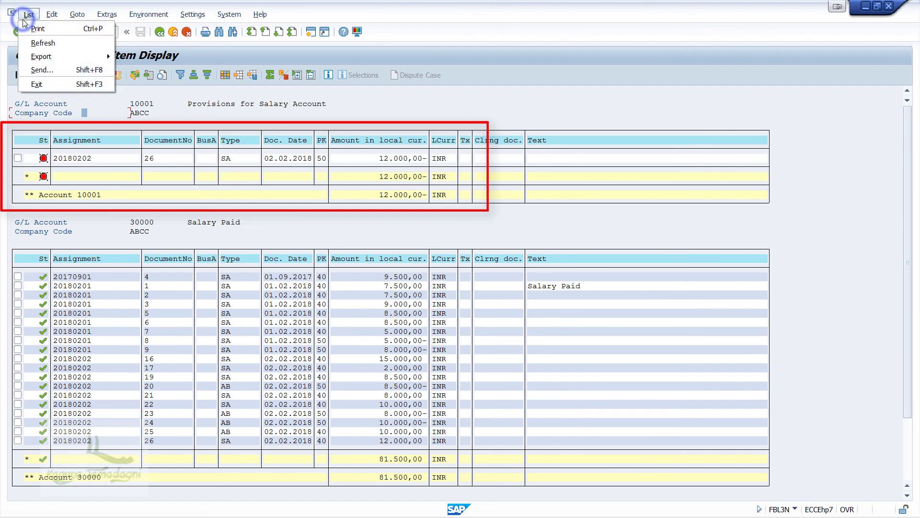
{"action": "left_click", "coordinate": [40, 37]}
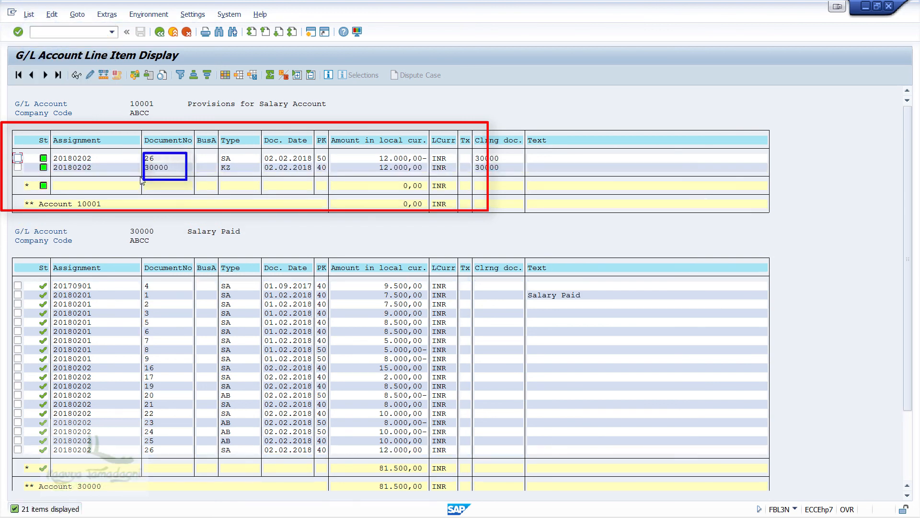